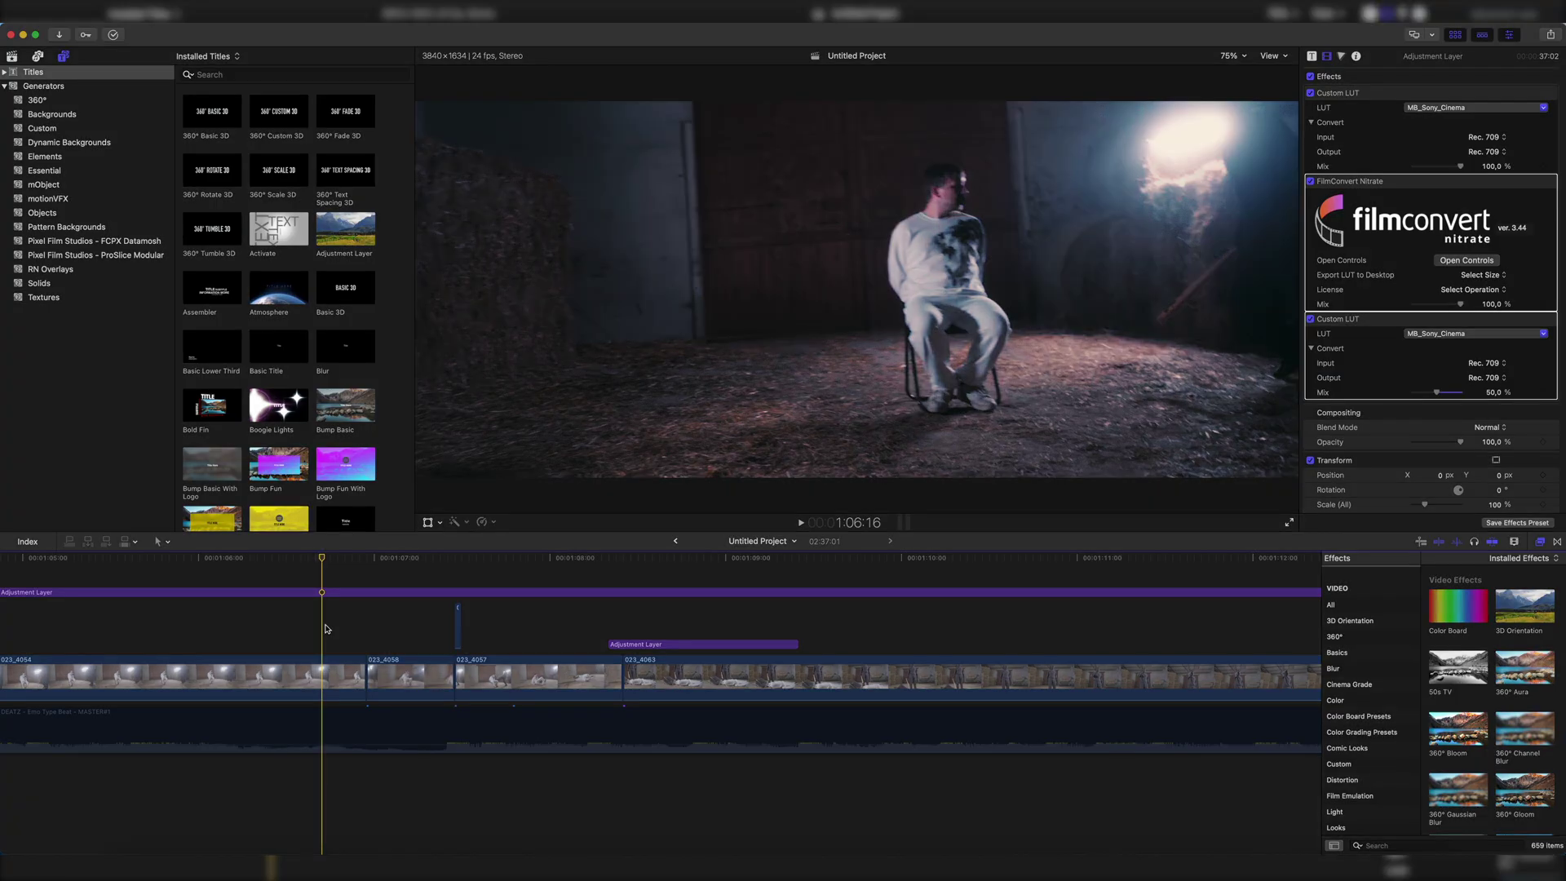
Review the cut, delete the old adjustment layer, and drag a new Adjustment Layer above 023_4063
key("space")
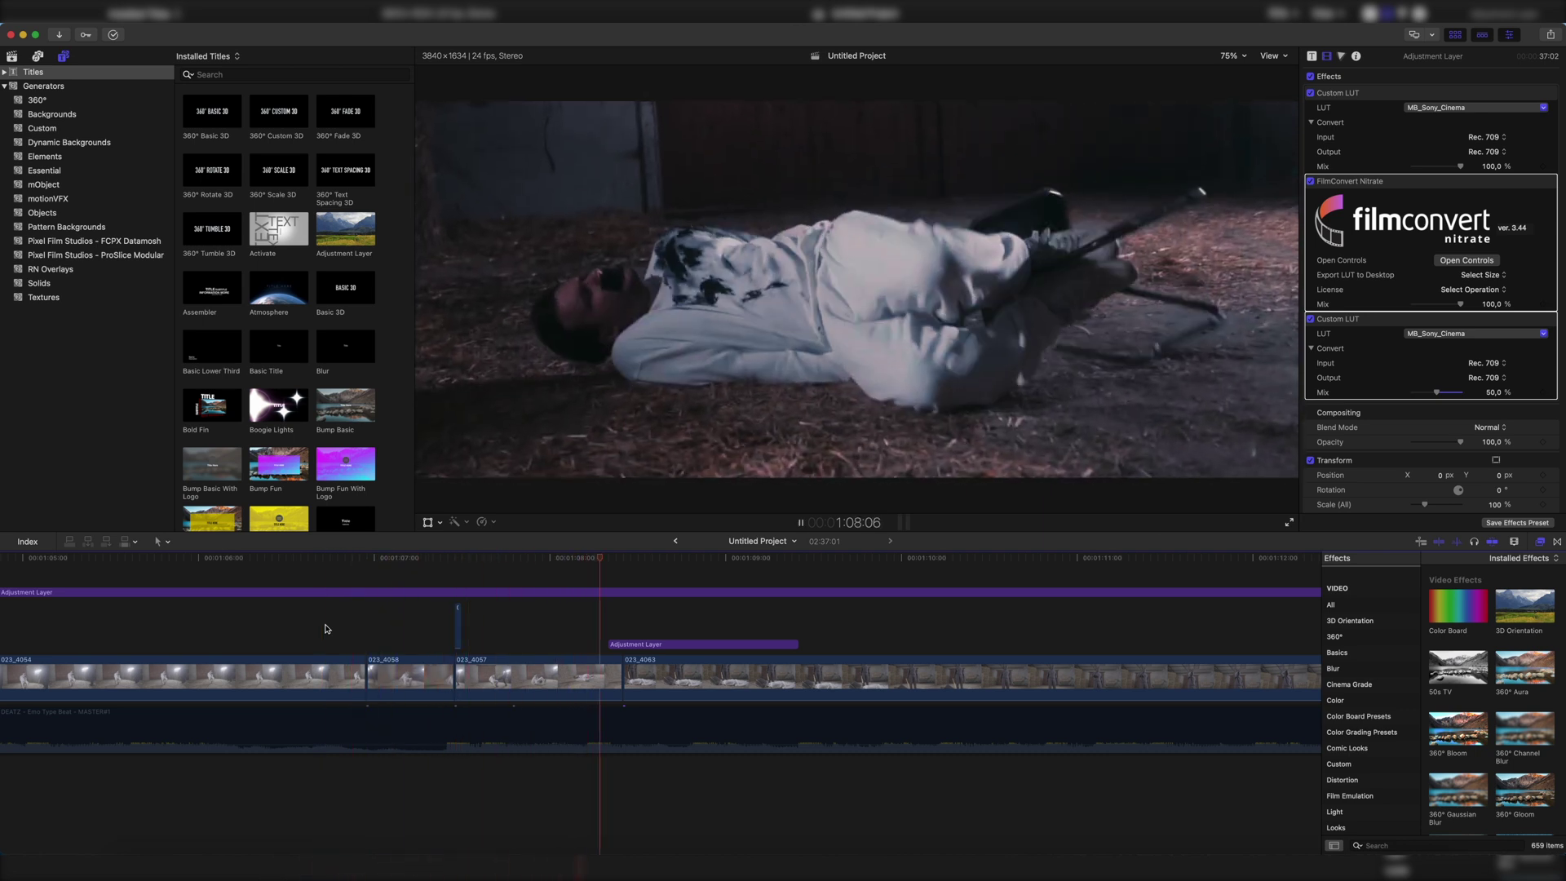
key("space")
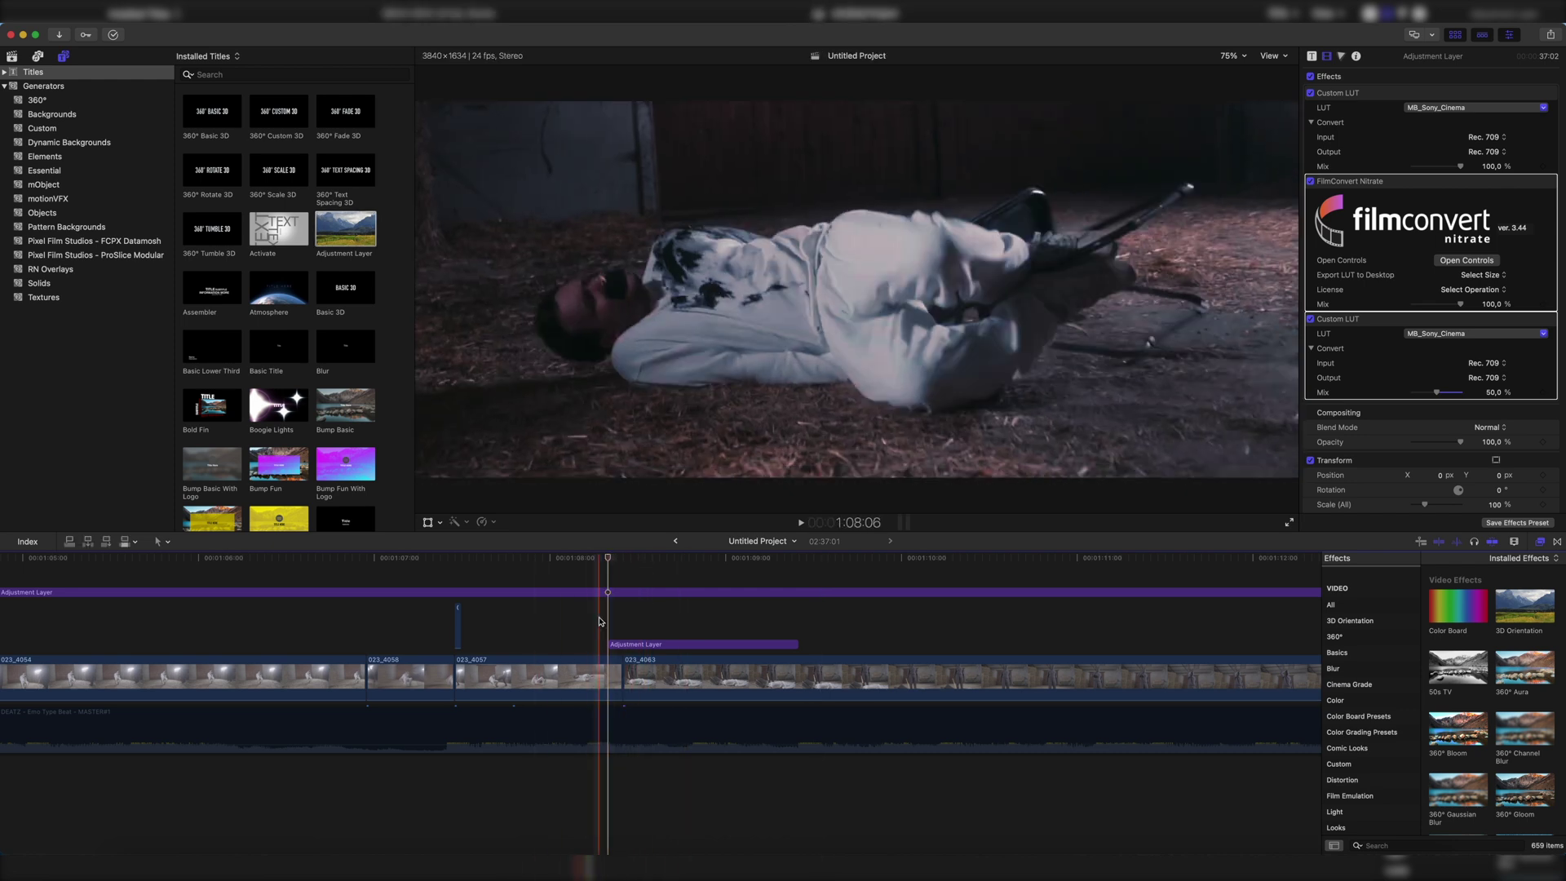
left_click(626, 644)
key("Delete")
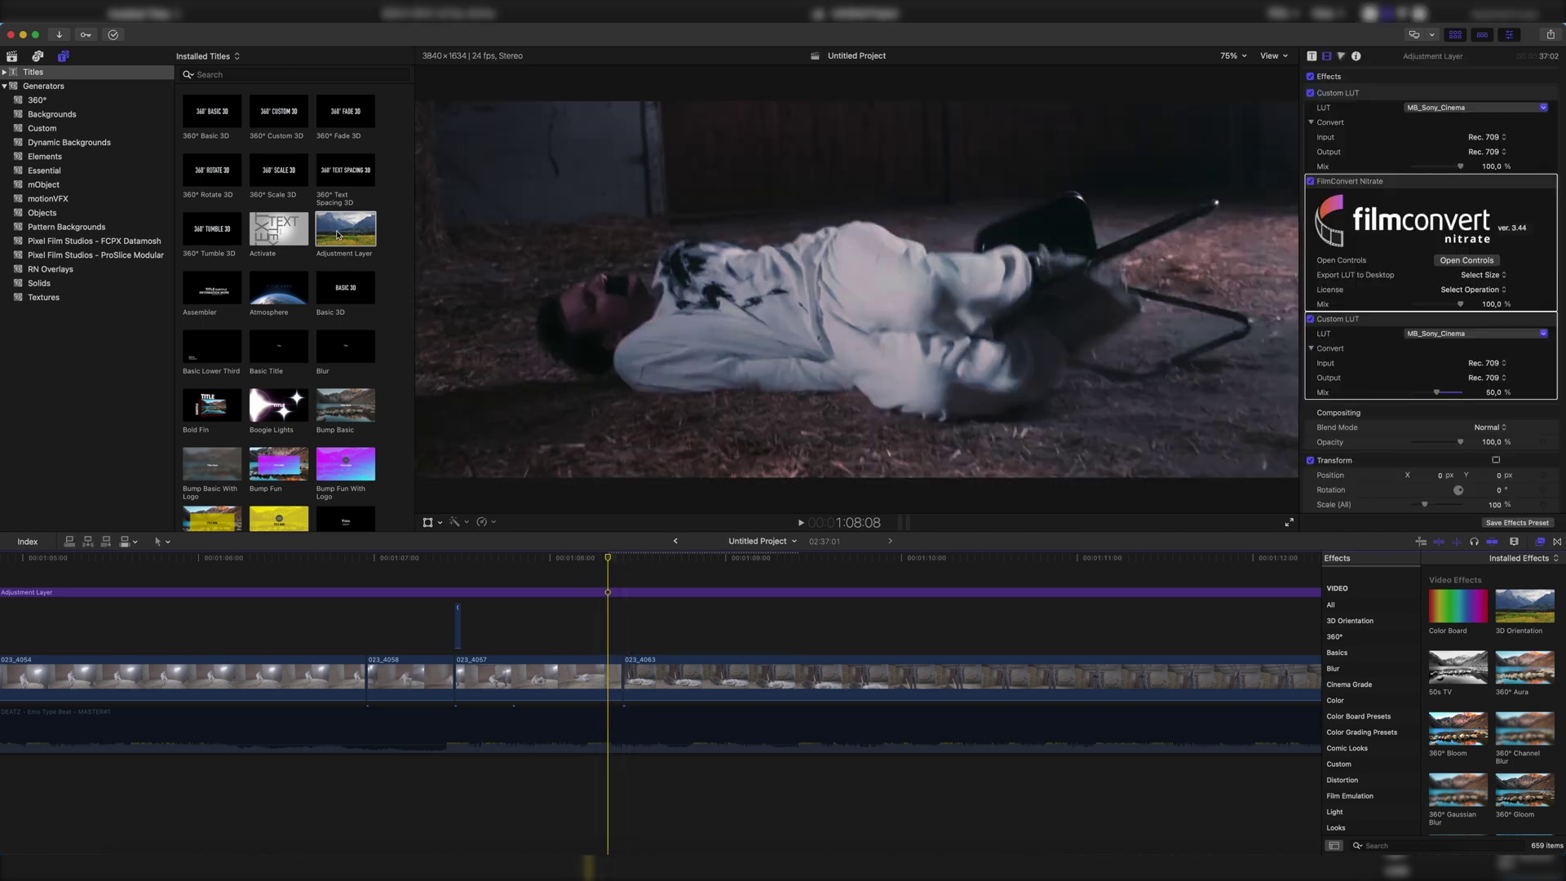
left_click_drag(339, 235, 620, 644)
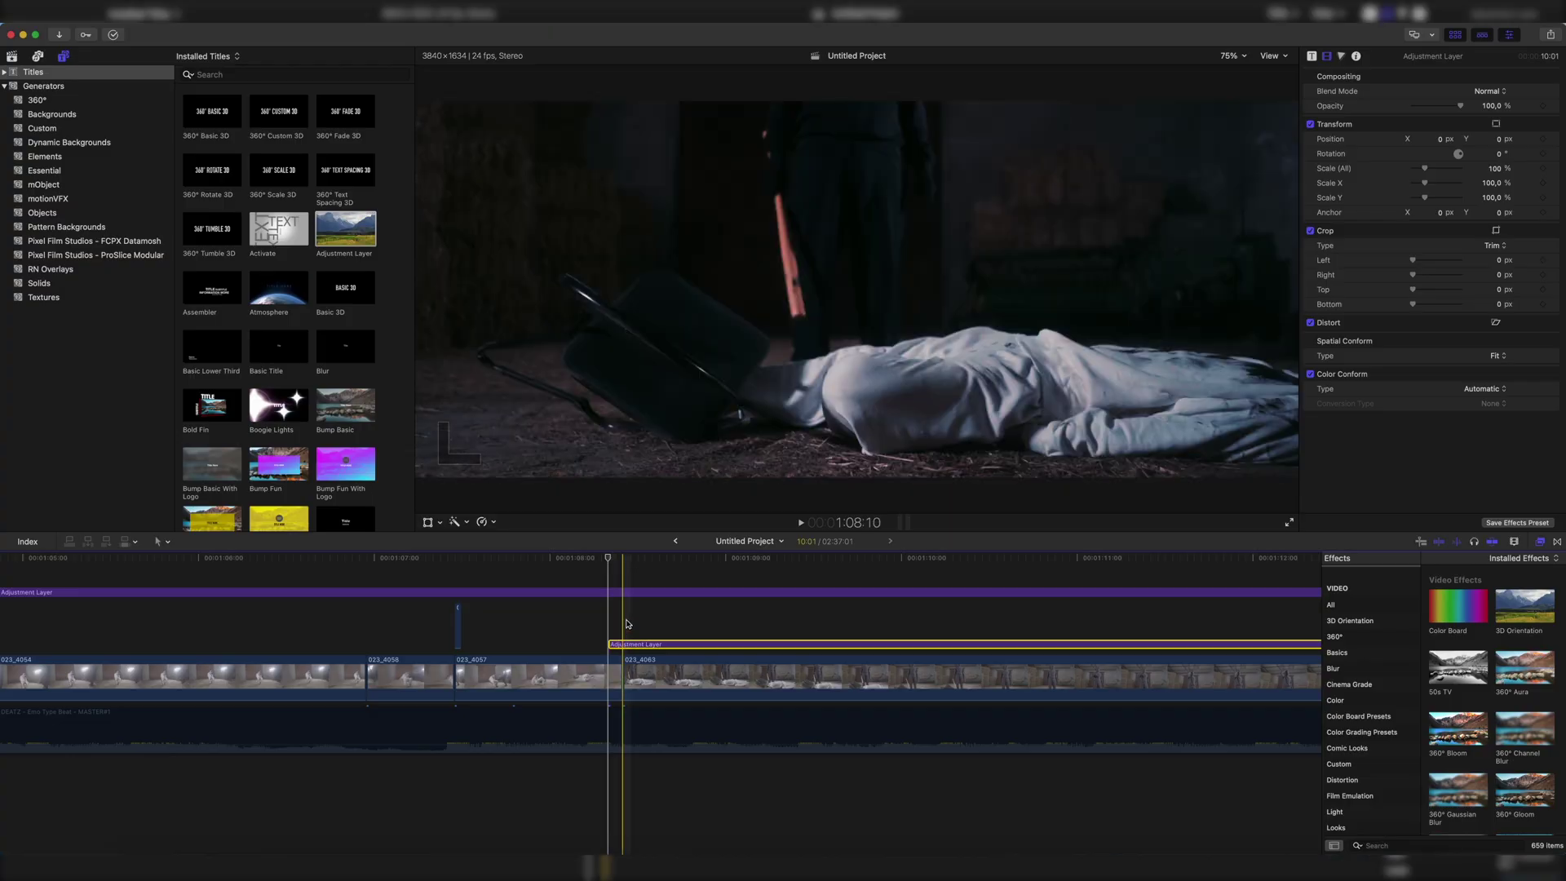
Place the playhead at the 1:08:10 cut and delete the adjustment layer's long tail after it
left_click(626, 624)
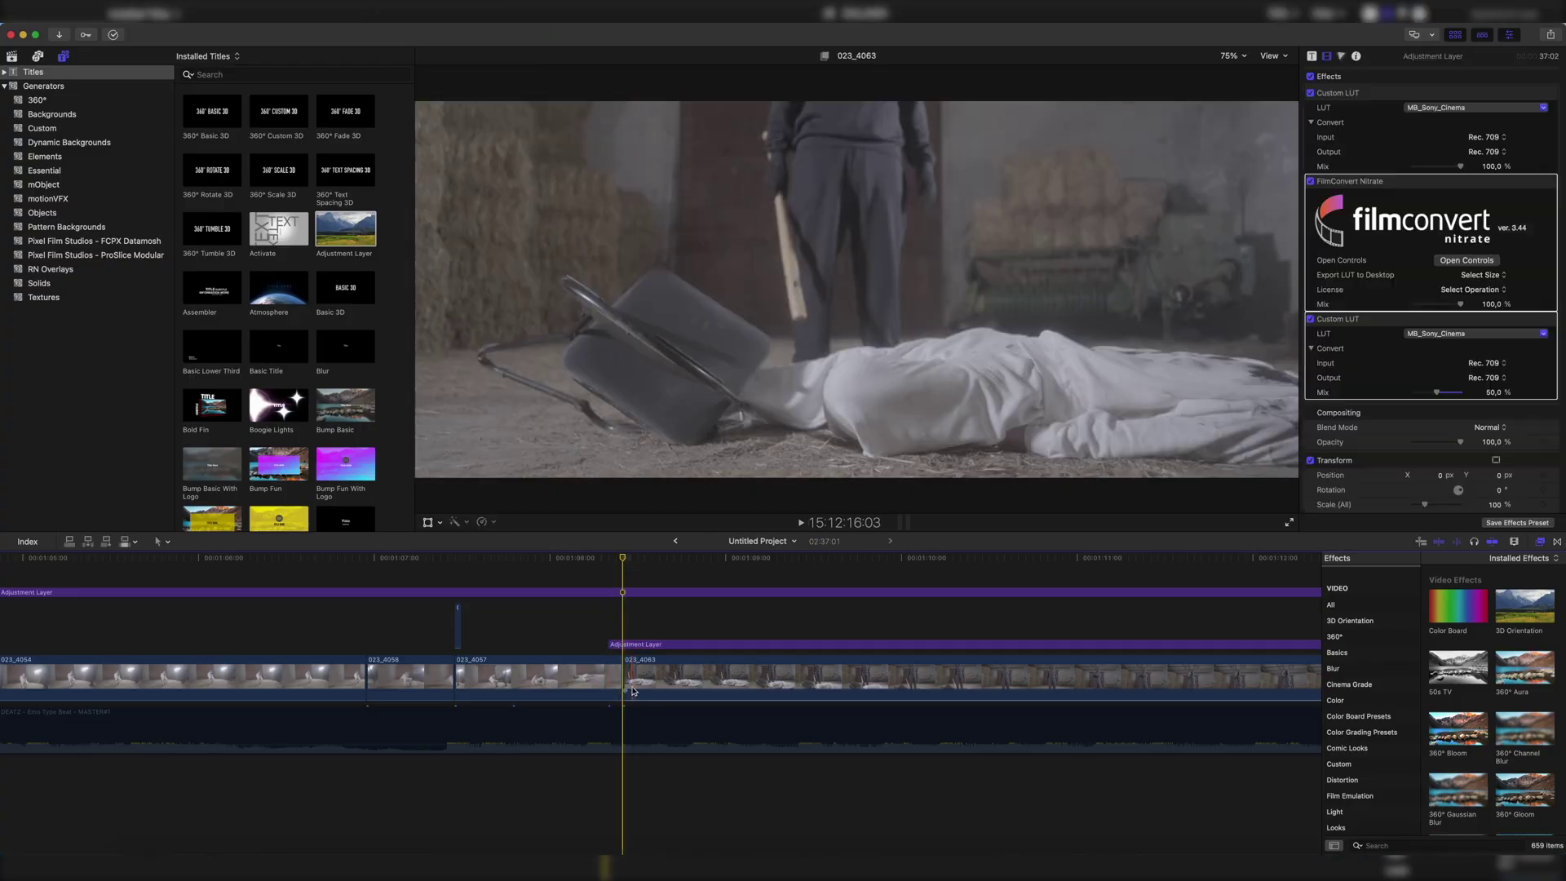
key("Left")
key("Left")
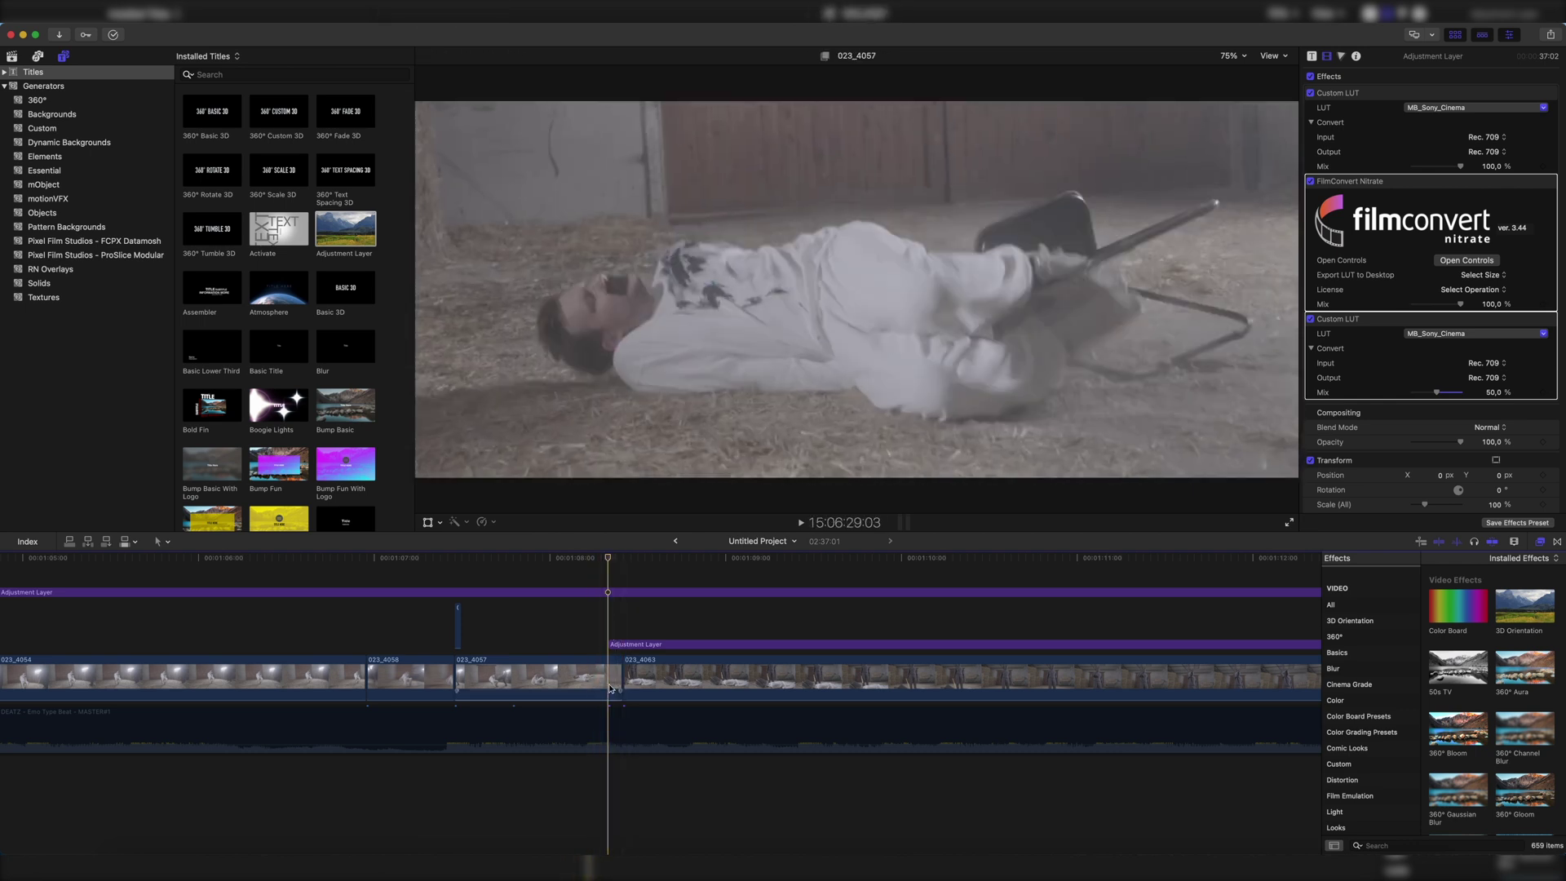
left_click(622, 633)
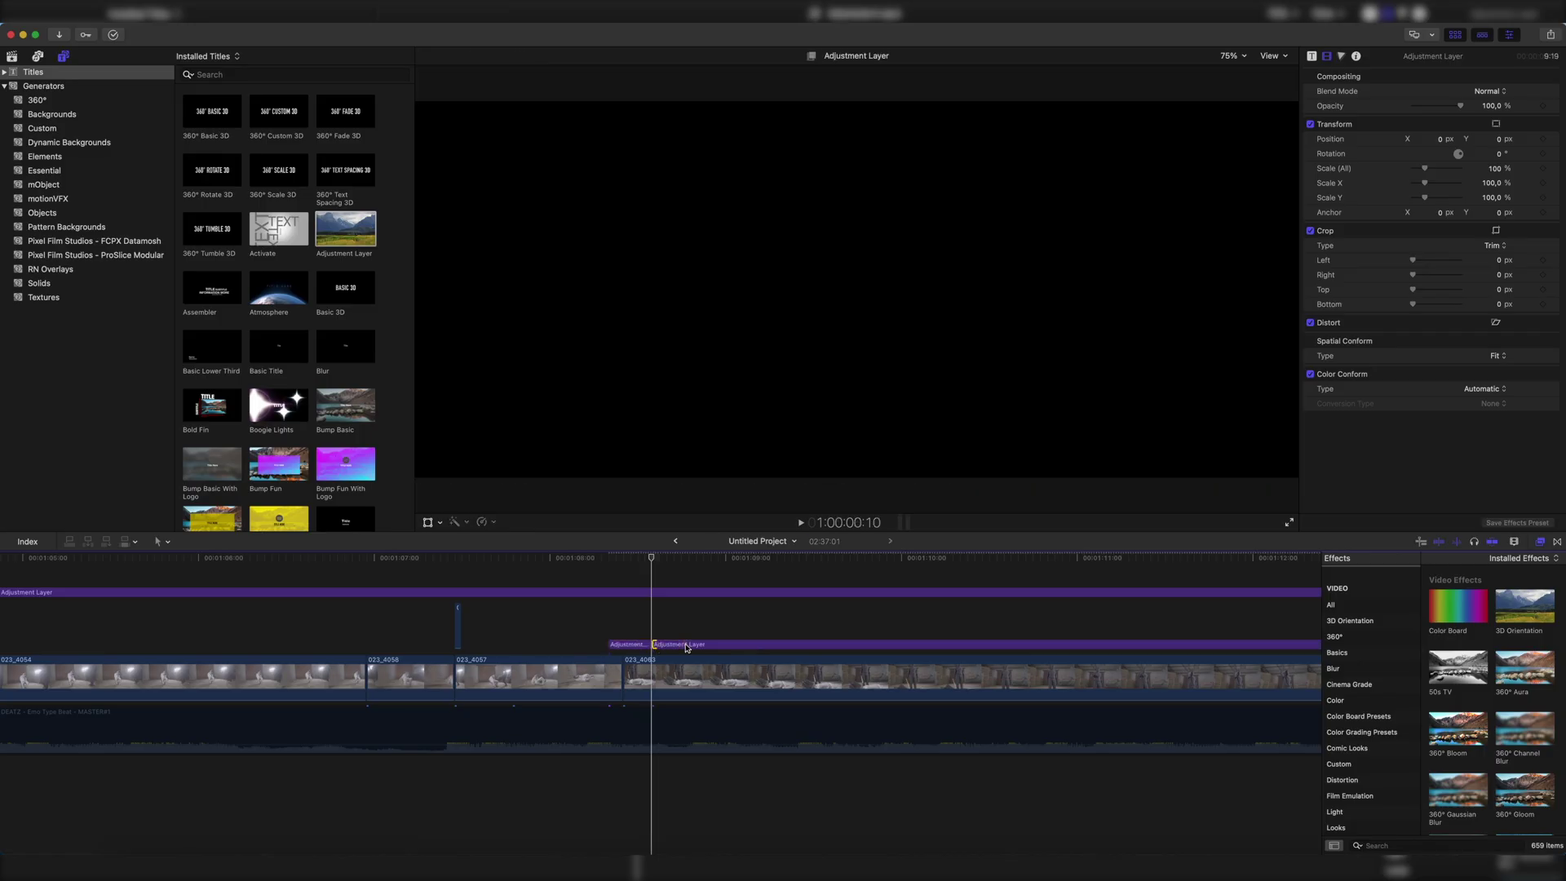
key("Delete")
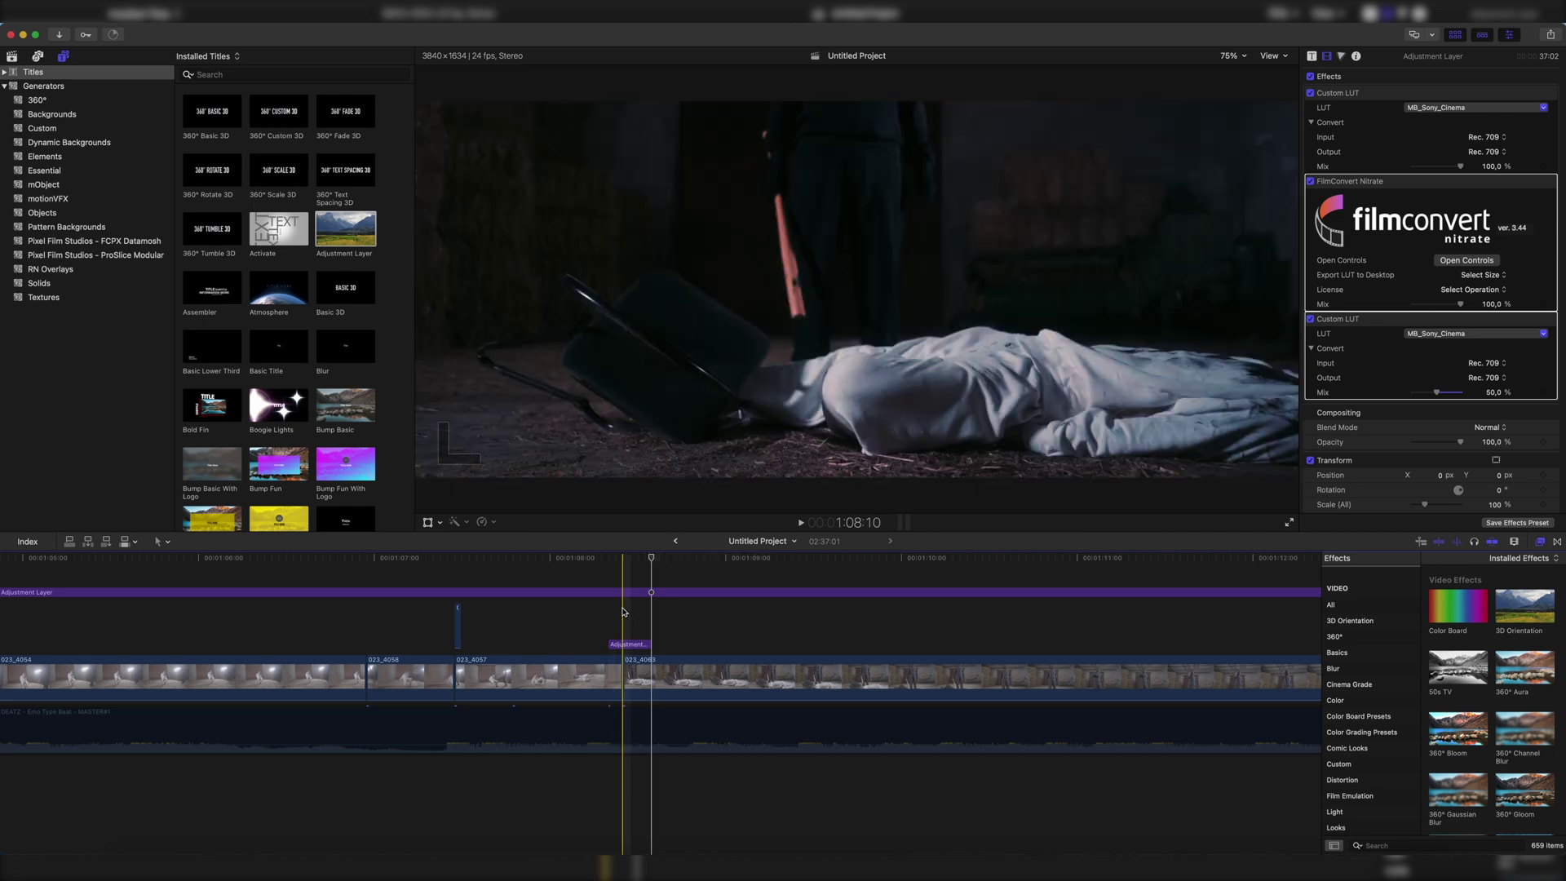
Add Color Adjustments to the short adjustment layer with Exposure 20 and Brightness 40
left_click(634, 643)
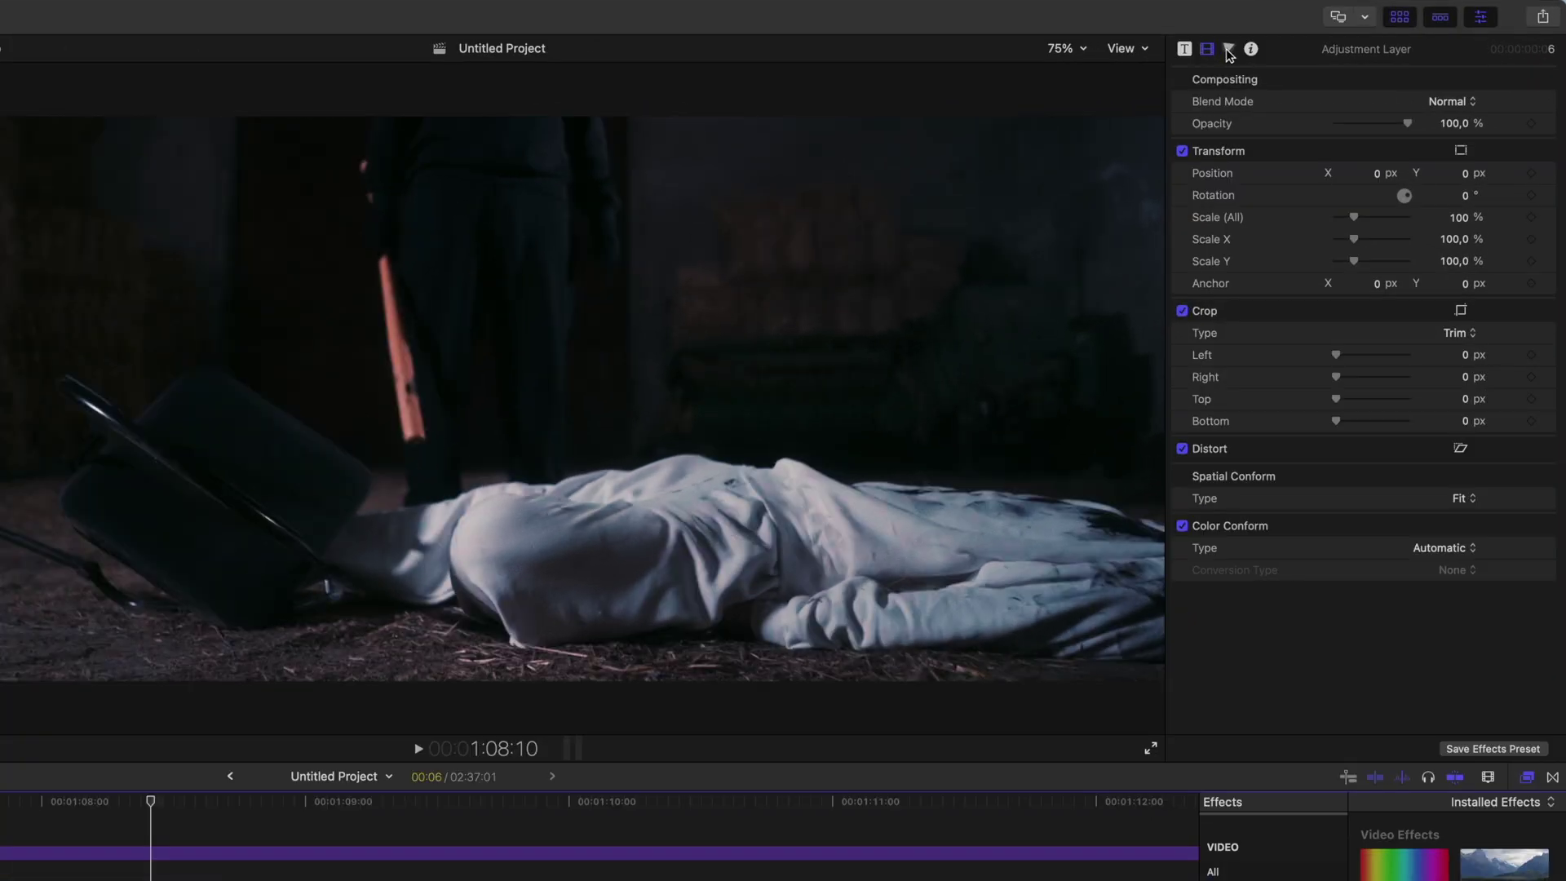
left_click(1228, 49)
left_click(1231, 79)
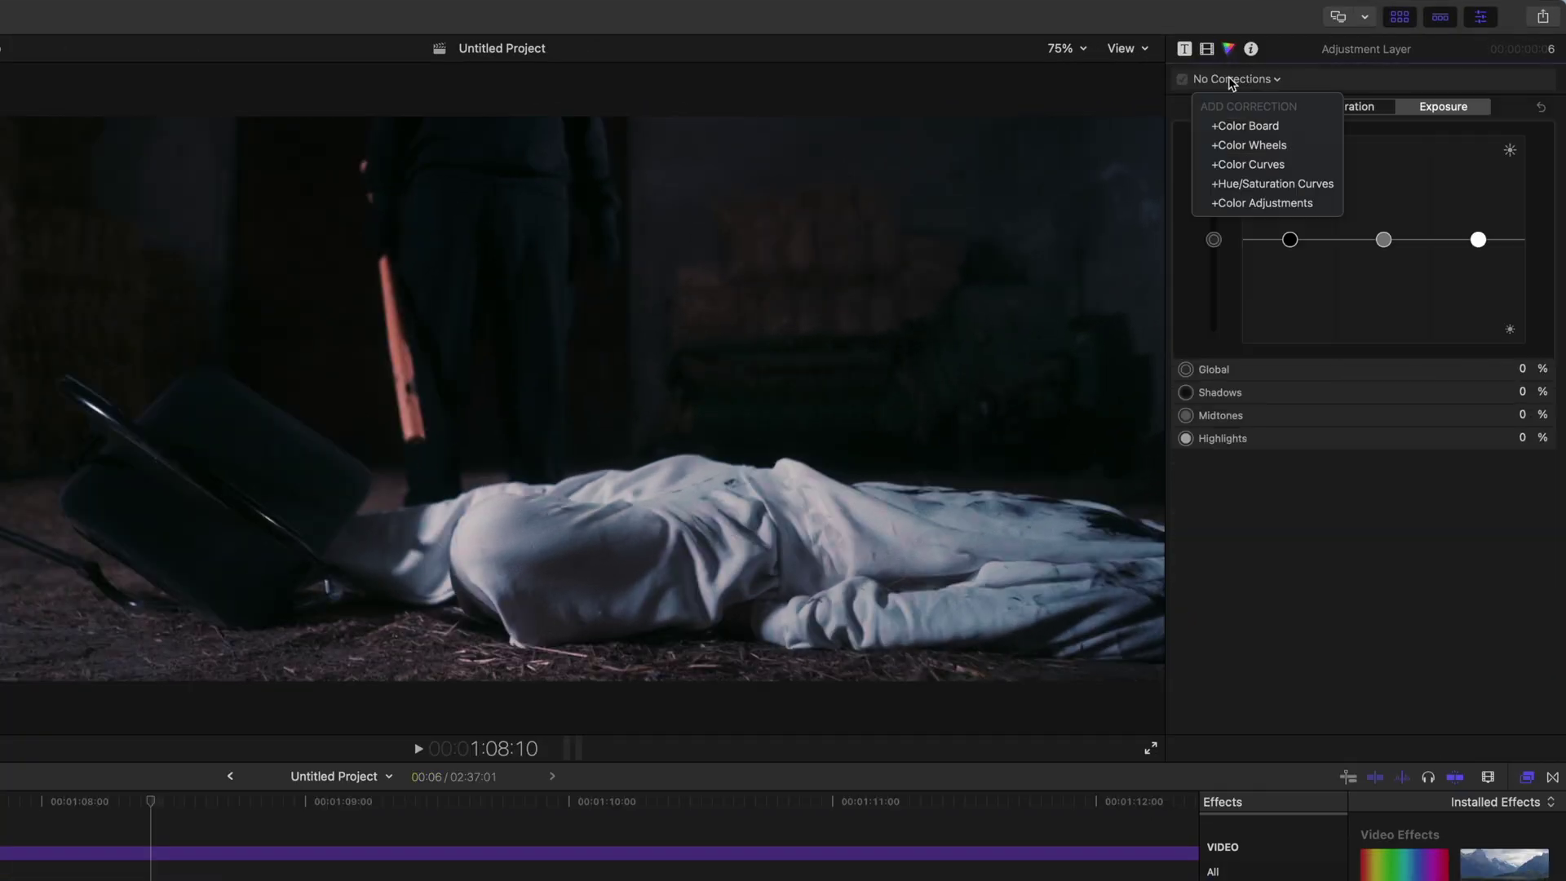
left_click(1307, 206)
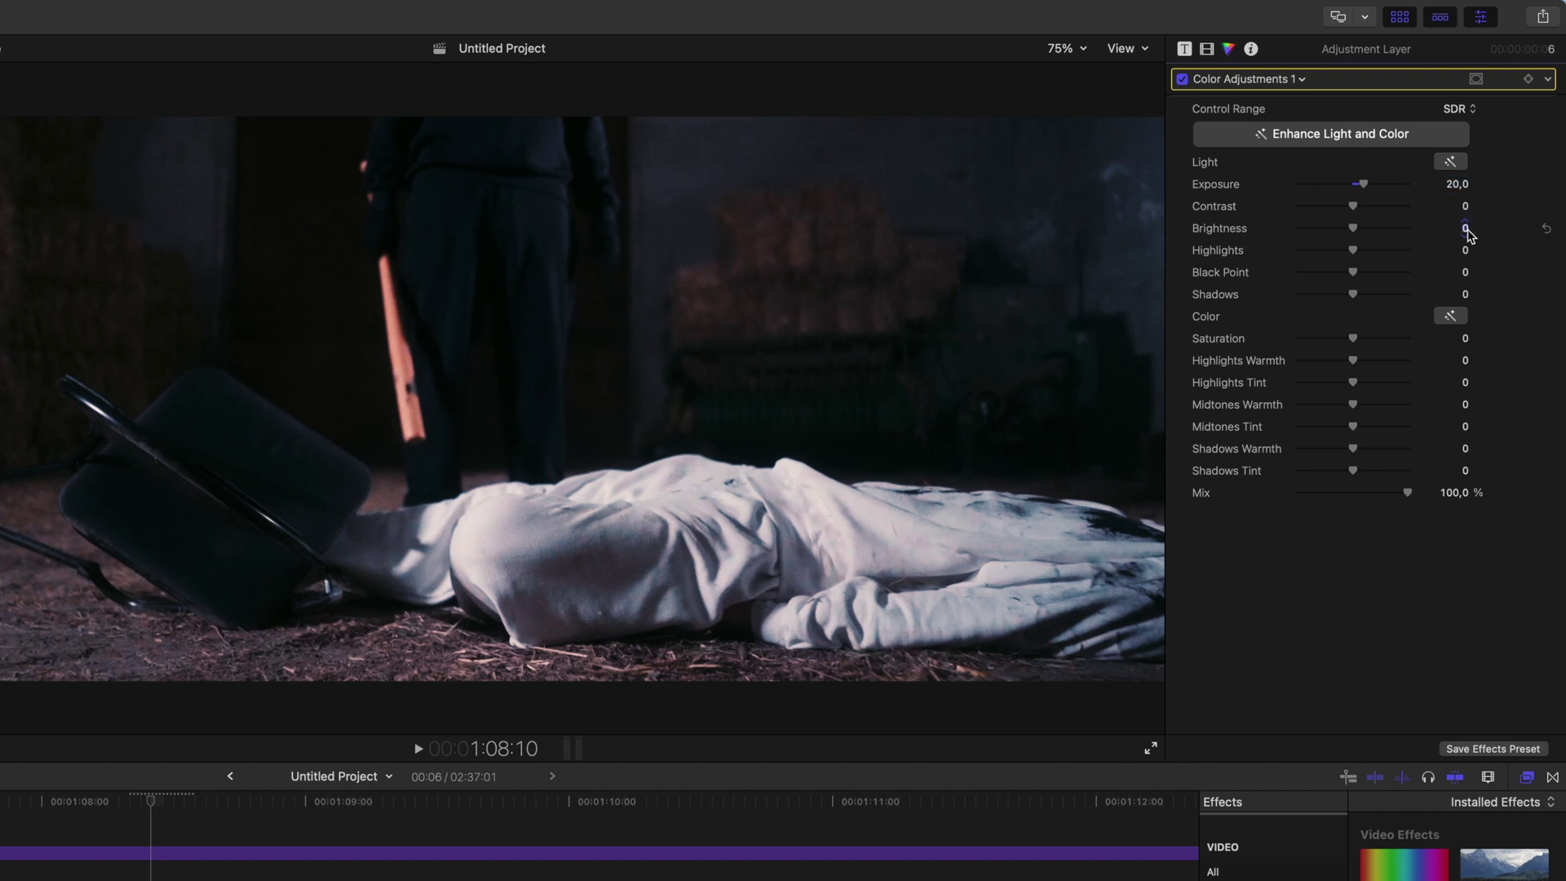
type("0")
key("Return")
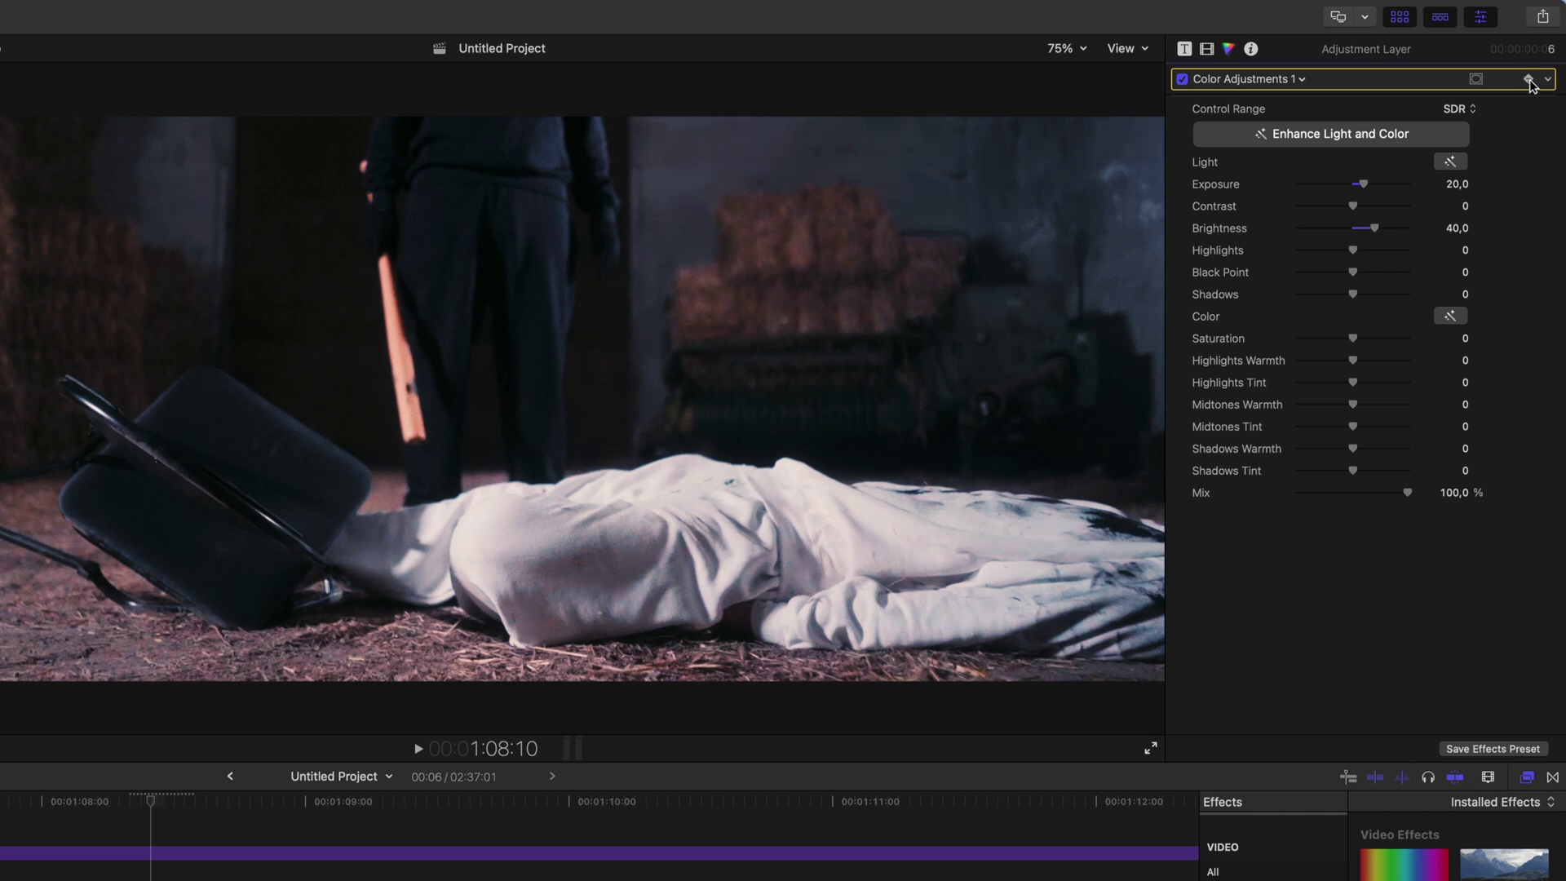
Keyframe the Color Adjustments here, trying Brightness 10 and Exposure 5, then bringing both to 0
left_click(1528, 79)
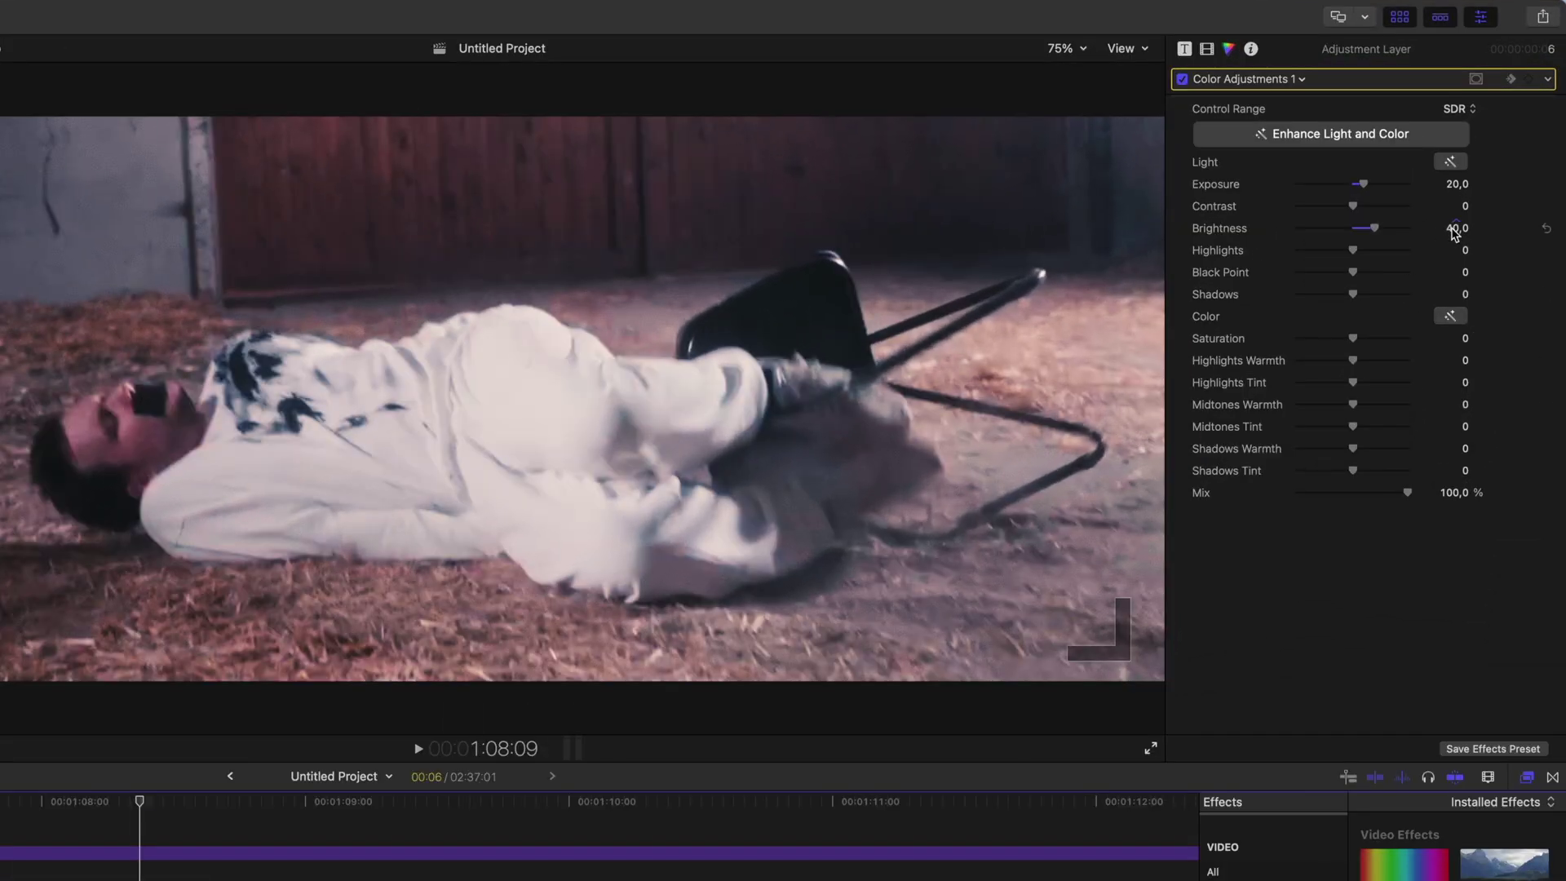
key("Return")
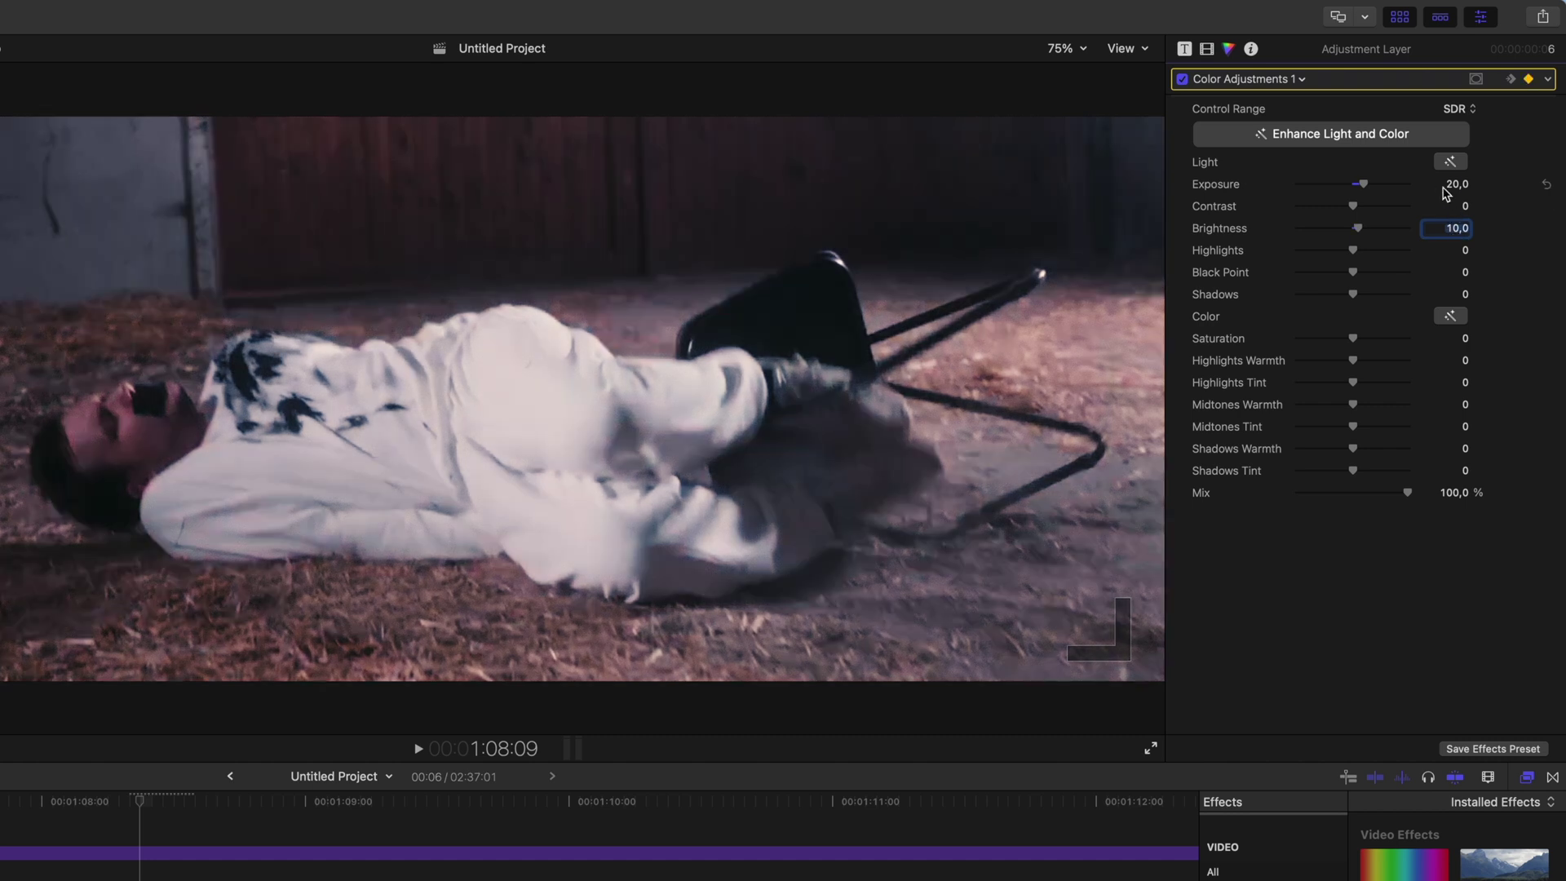
type("5")
key("Return")
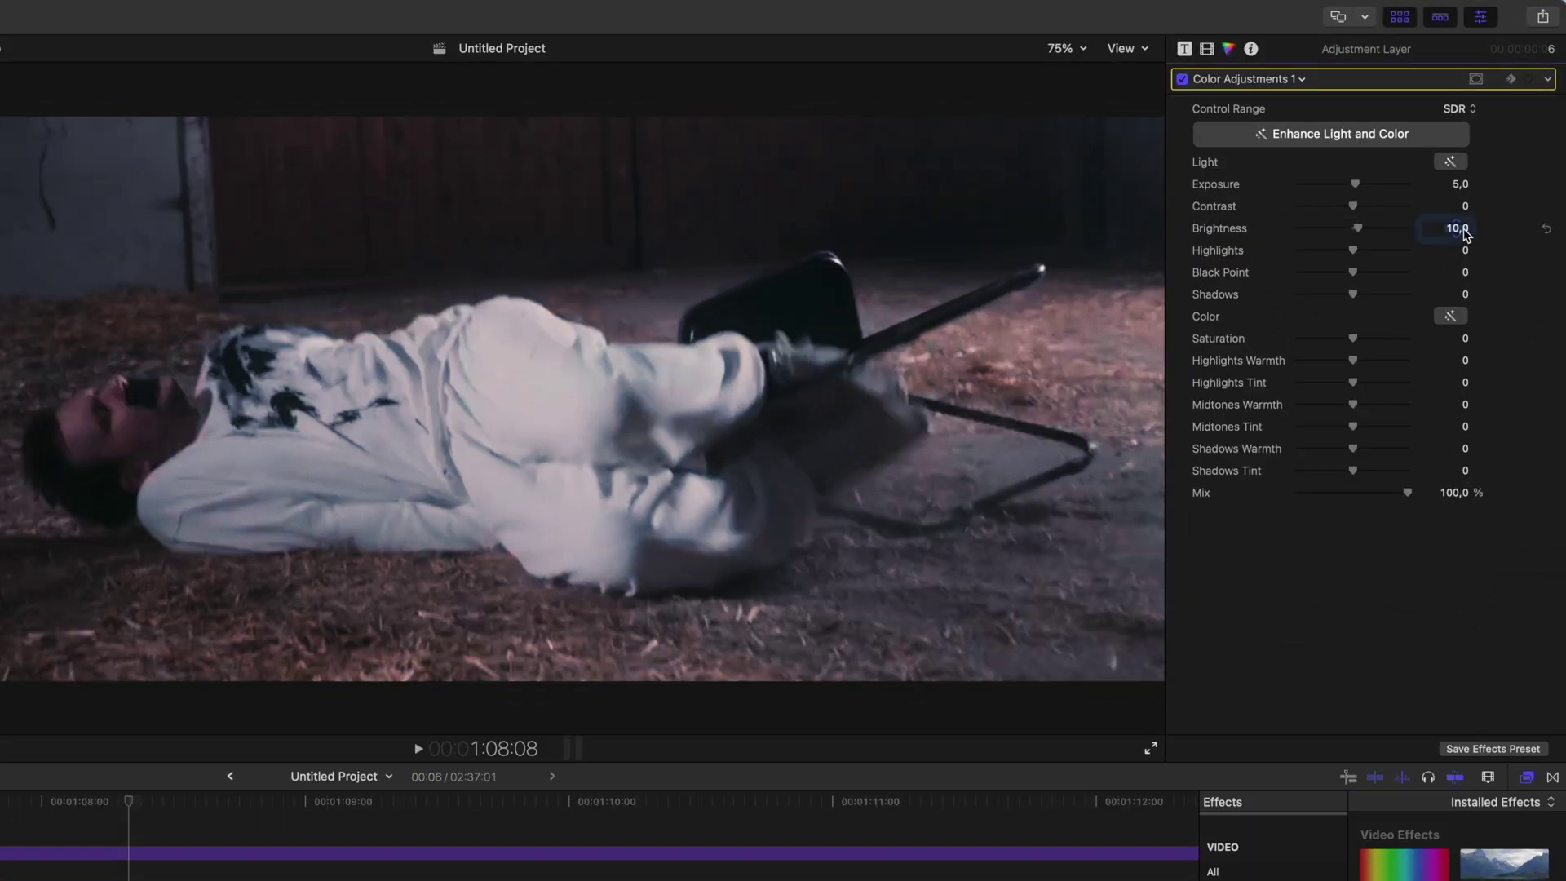
type("0")
key("Return")
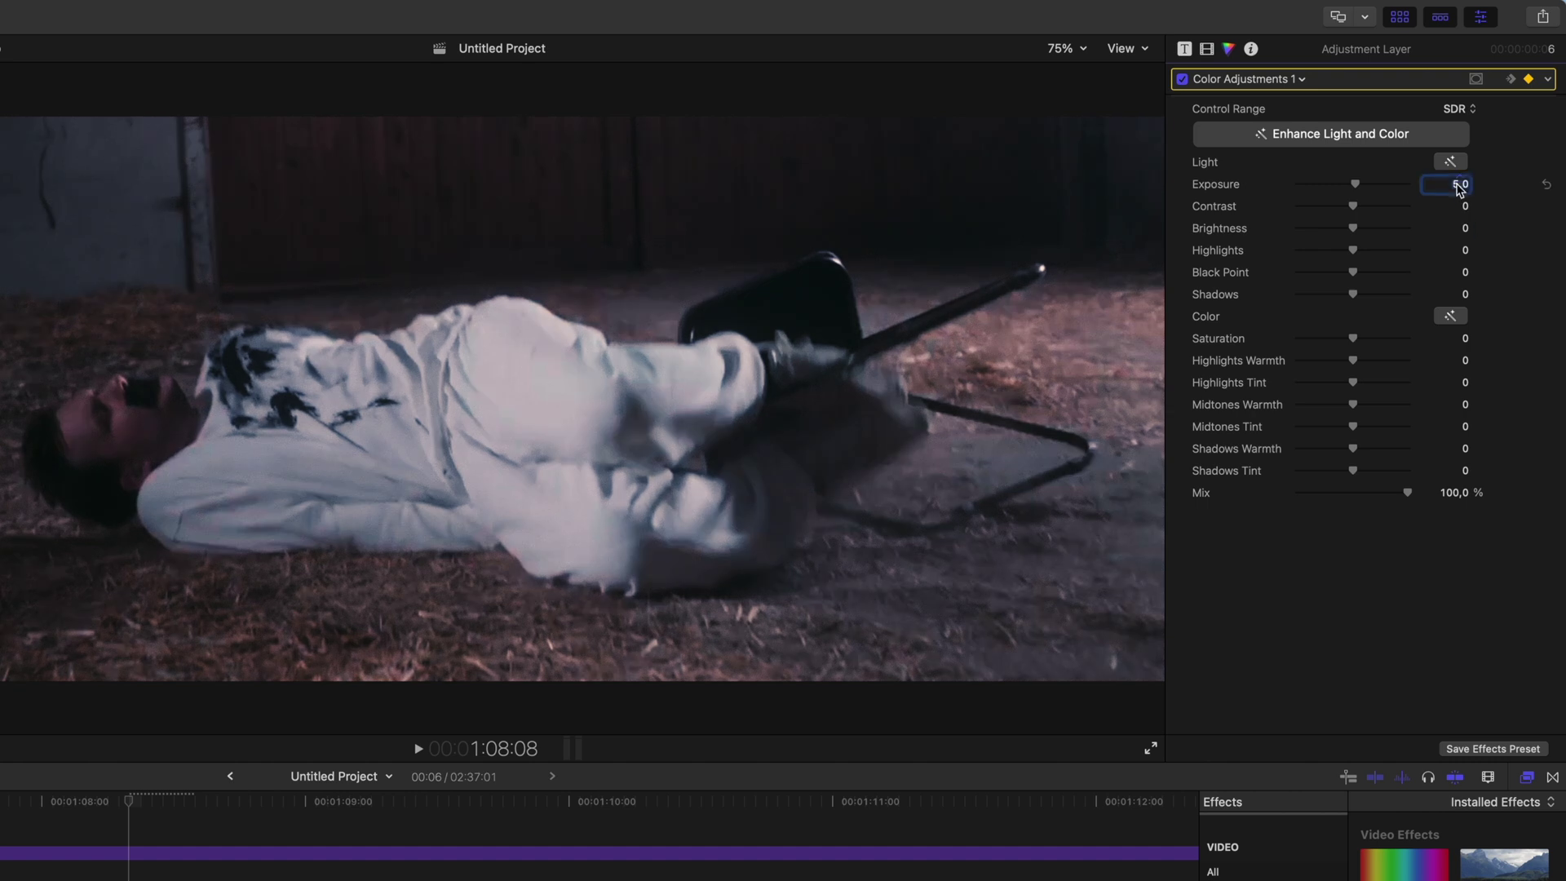
type("0")
key("Return")
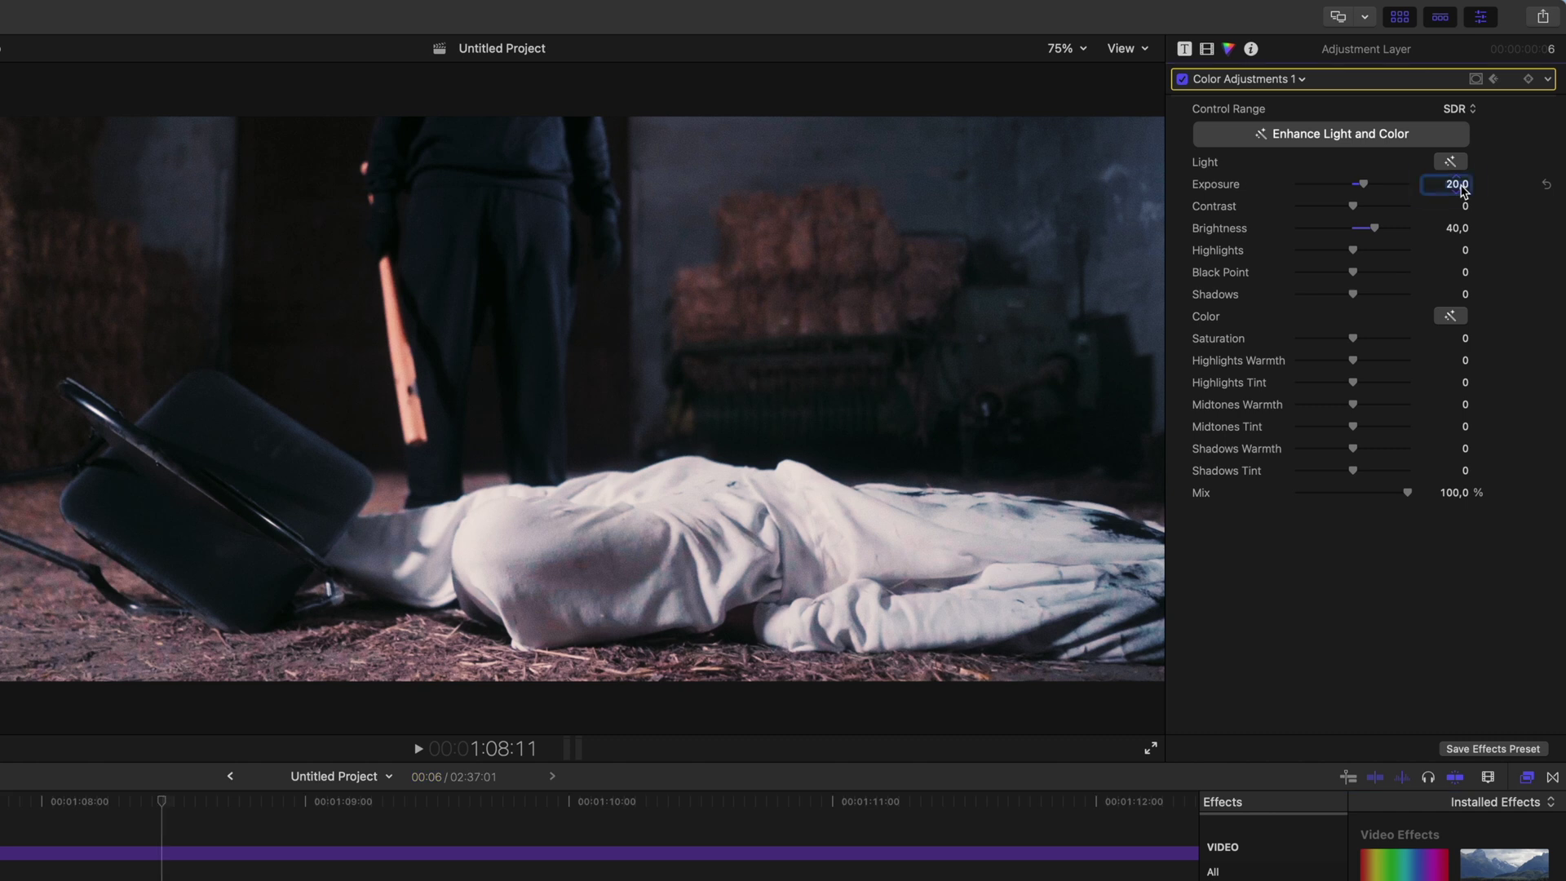
Set Exposure 10 and Brightness 20, then keyframe Brightness 0 one frame later
type("0")
key("Return")
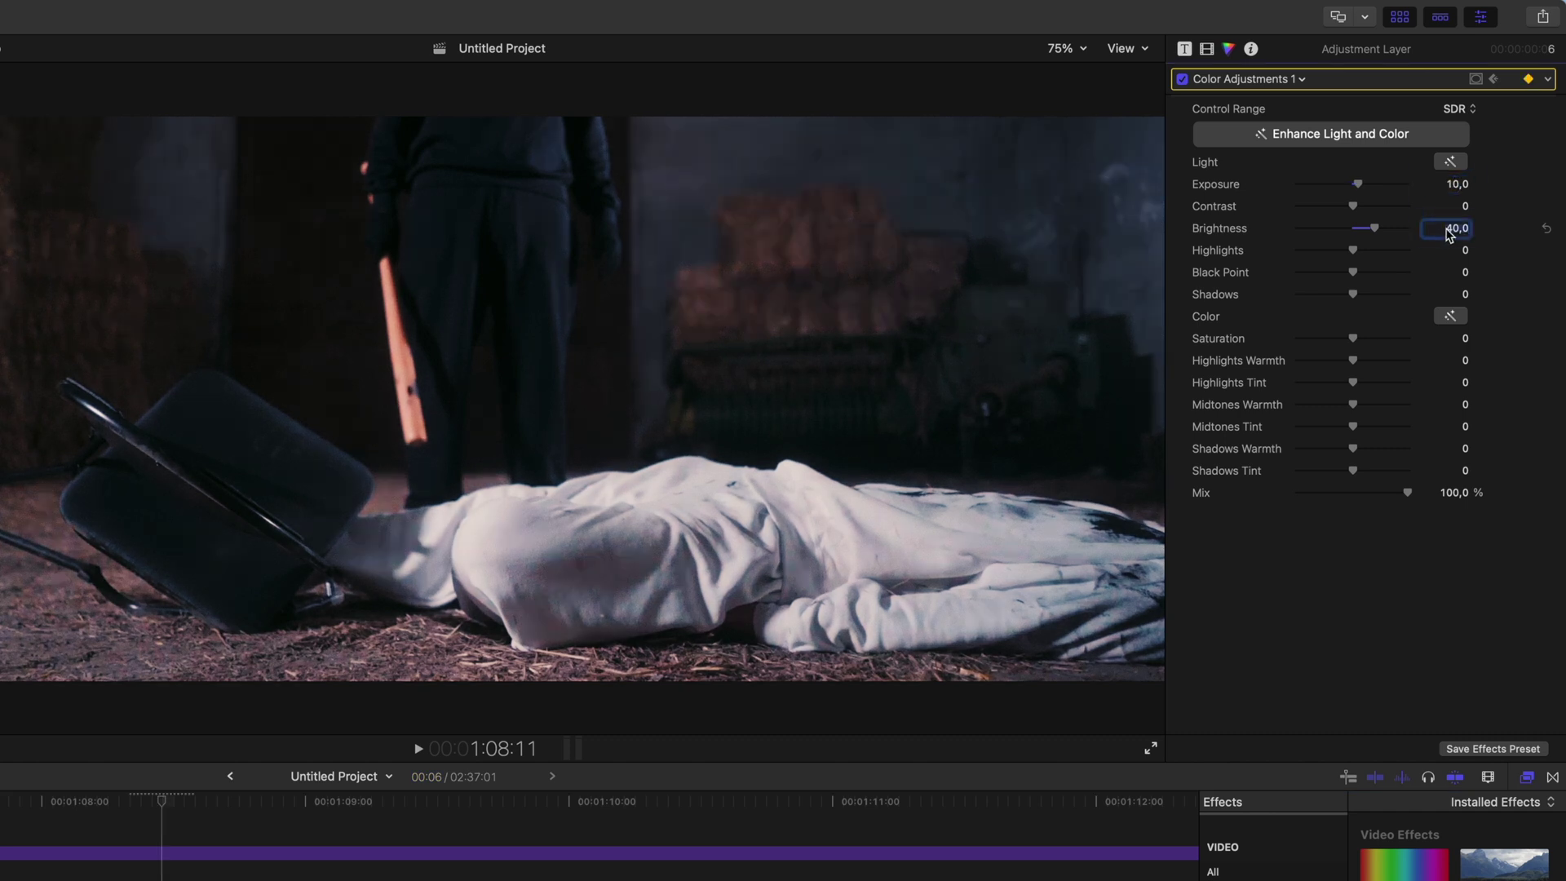
type("20")
key("Return")
key("Right")
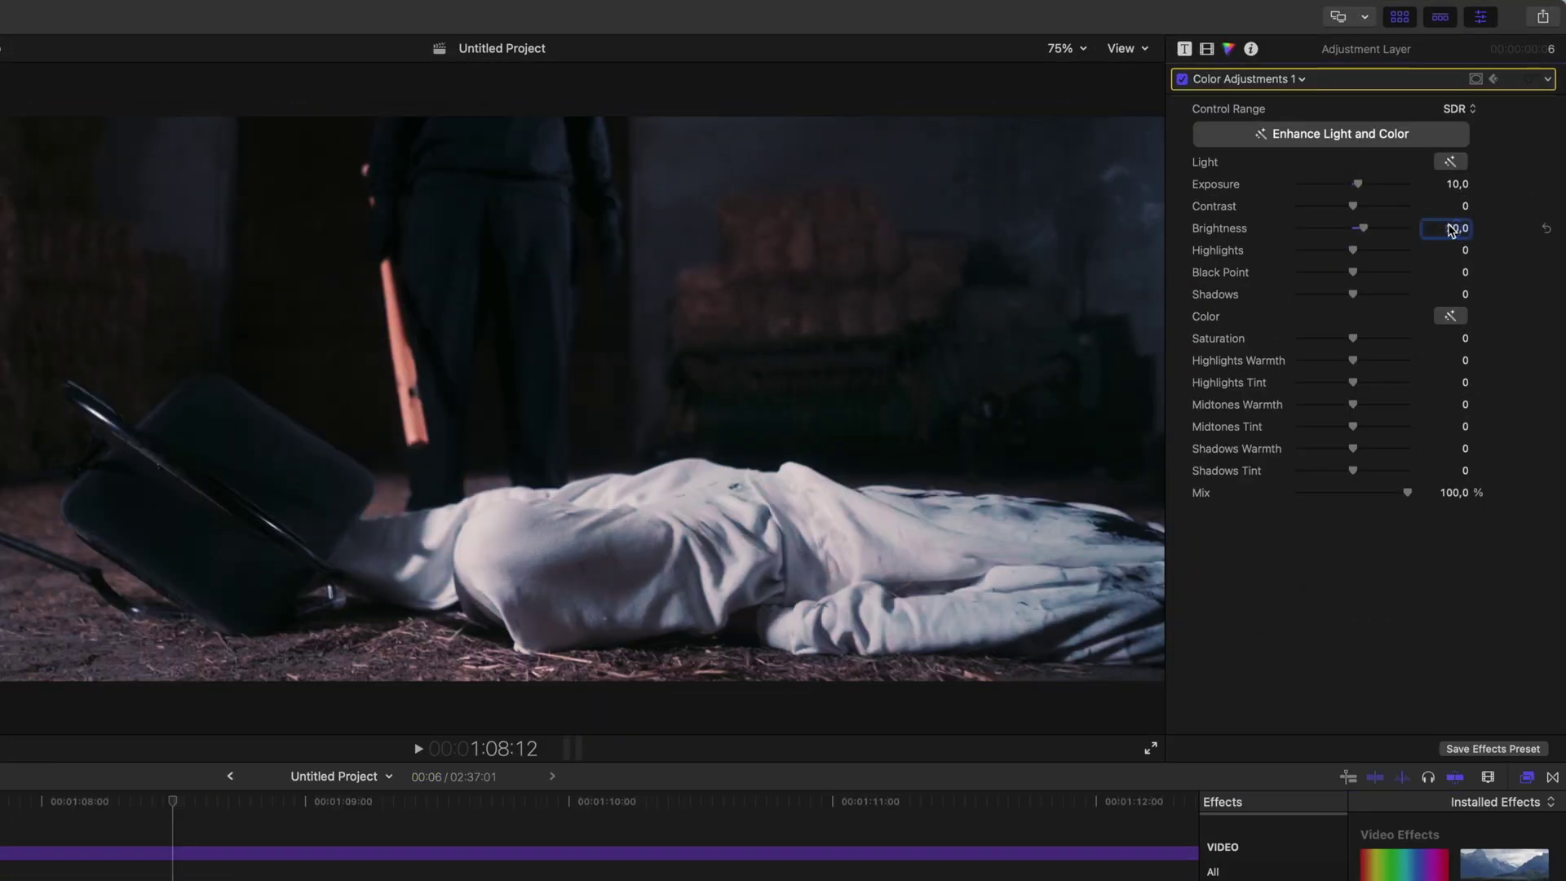
type("0")
key("Return")
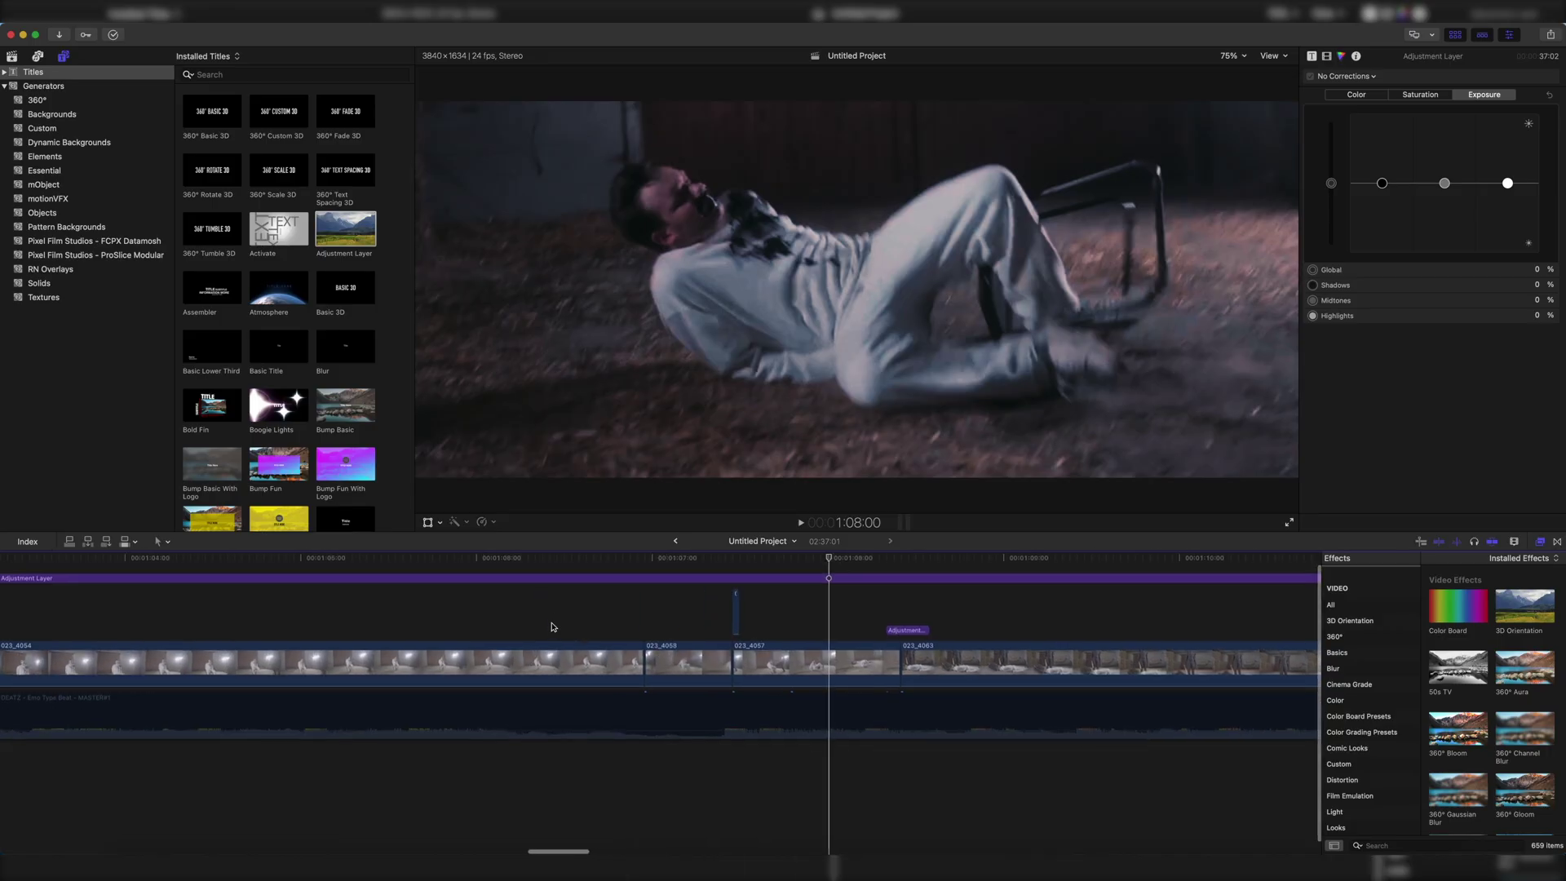
Connect a copy of 023_4058 above the storyline and park the playhead one frame into 023_4057
left_click(644, 620)
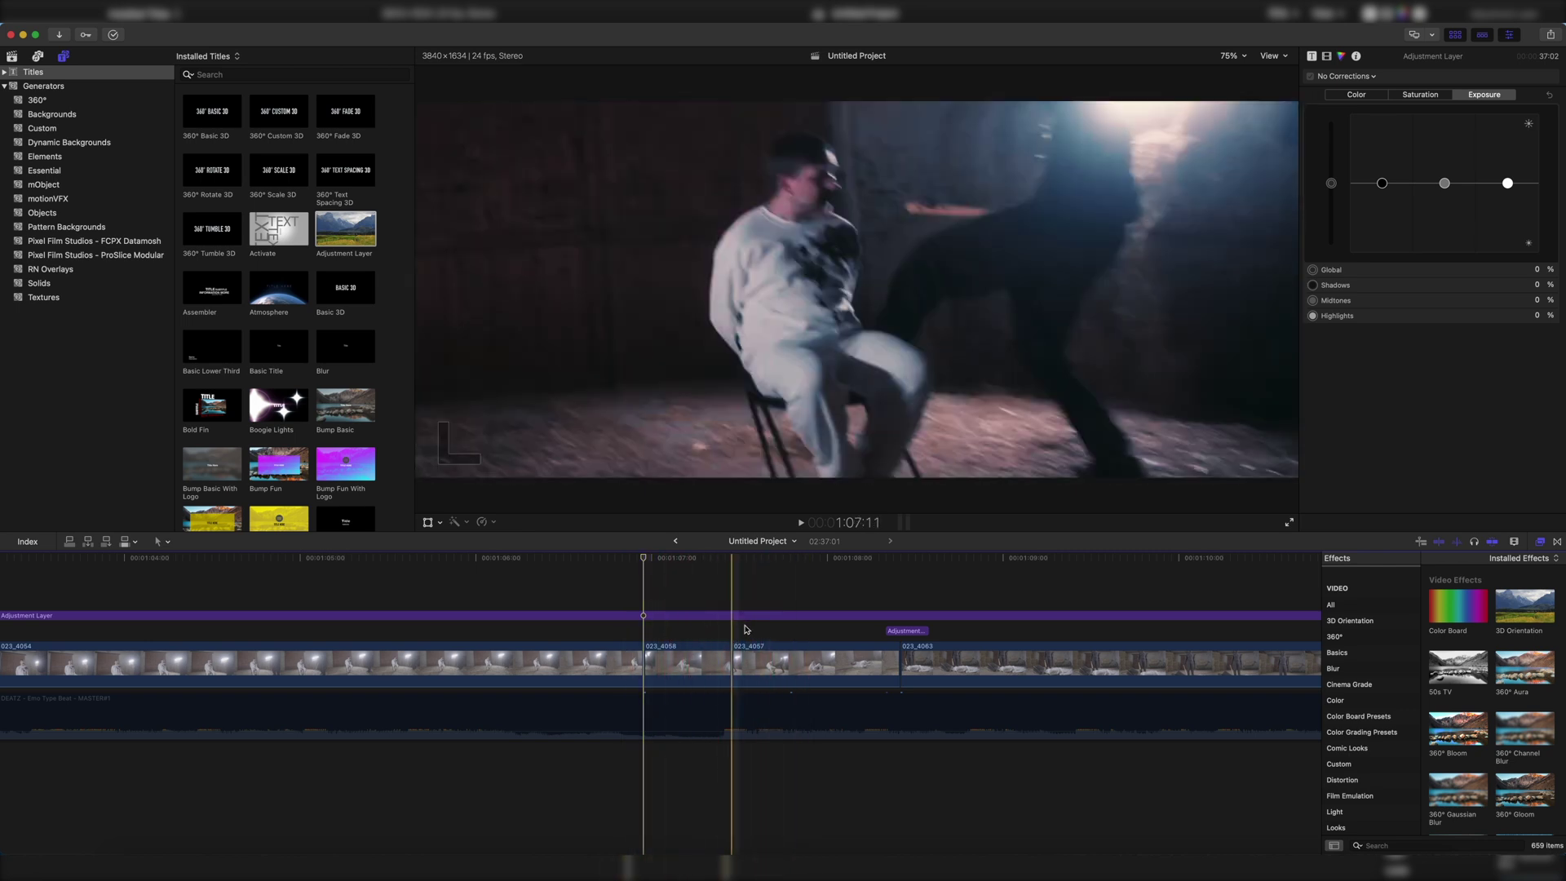
left_click(692, 637)
left_click(688, 660)
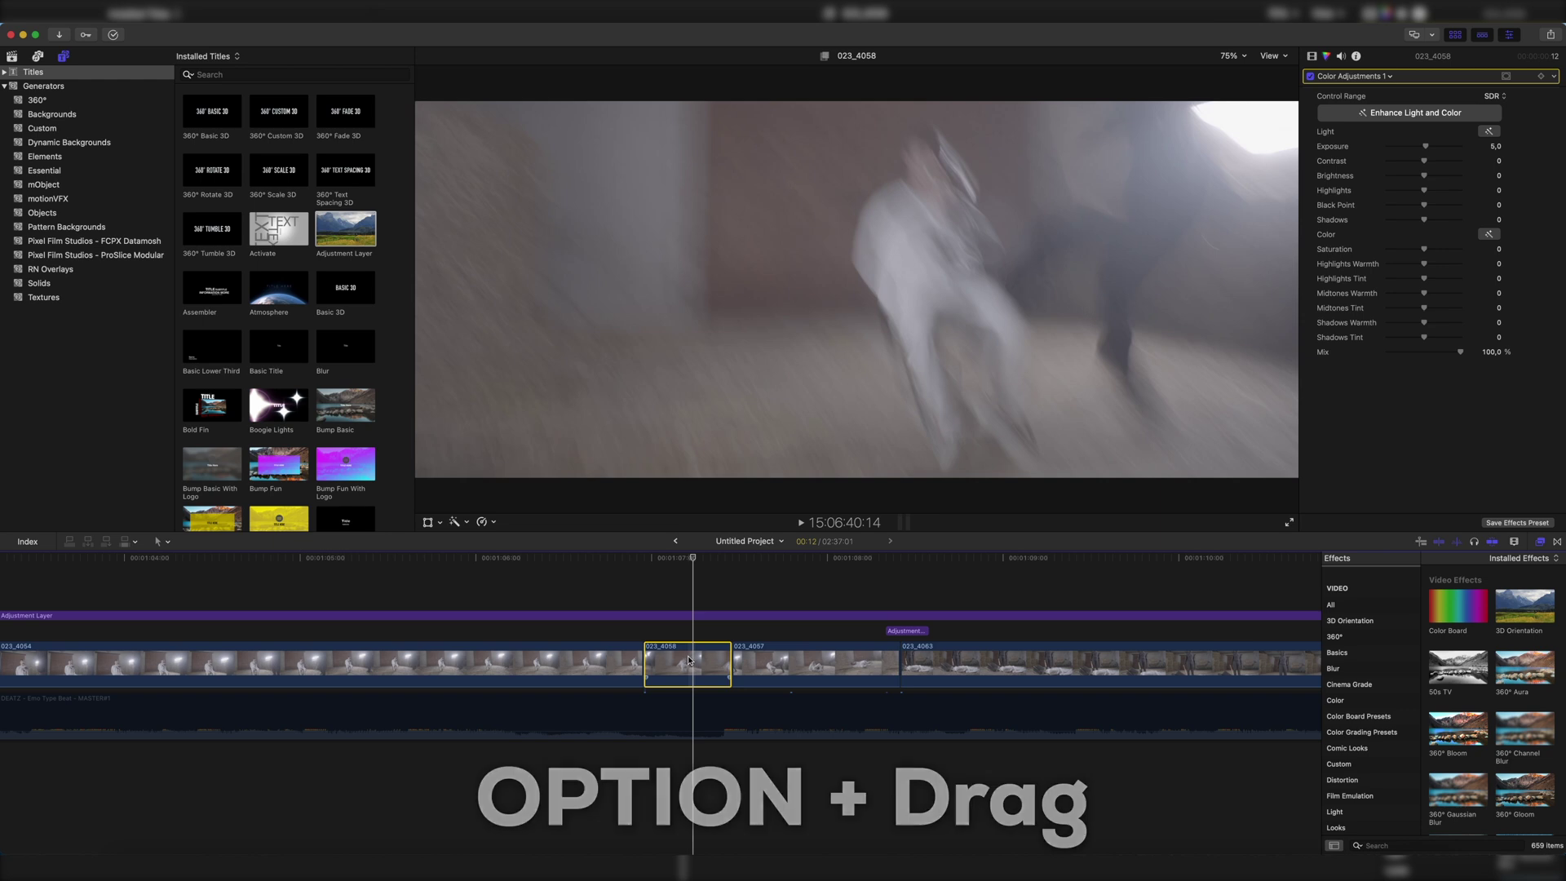
left_click_drag(688, 660, 691, 617)
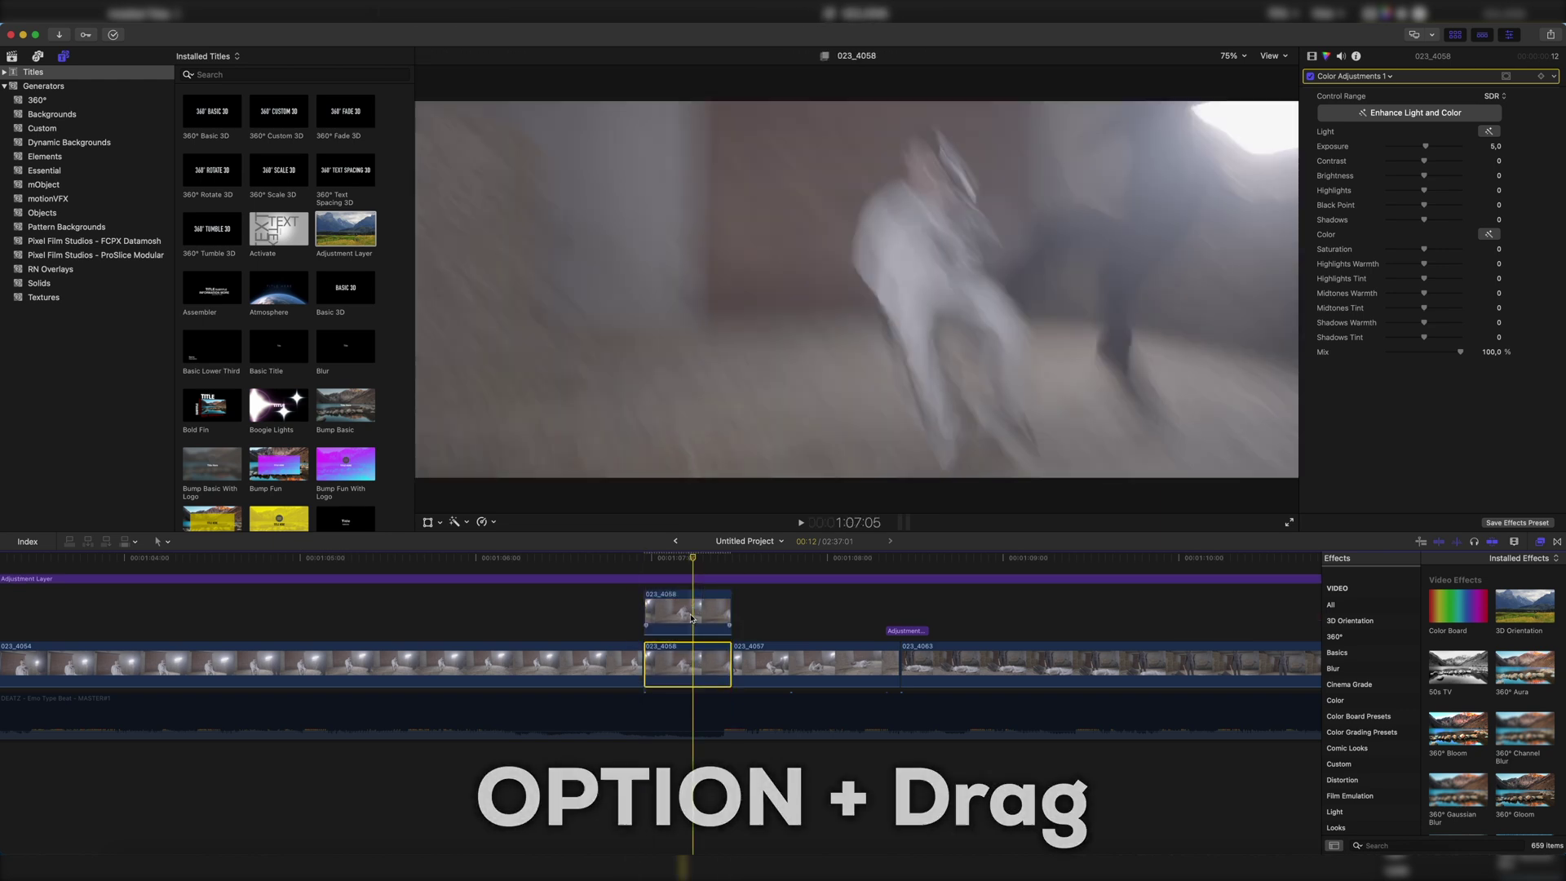
left_click(803, 656)
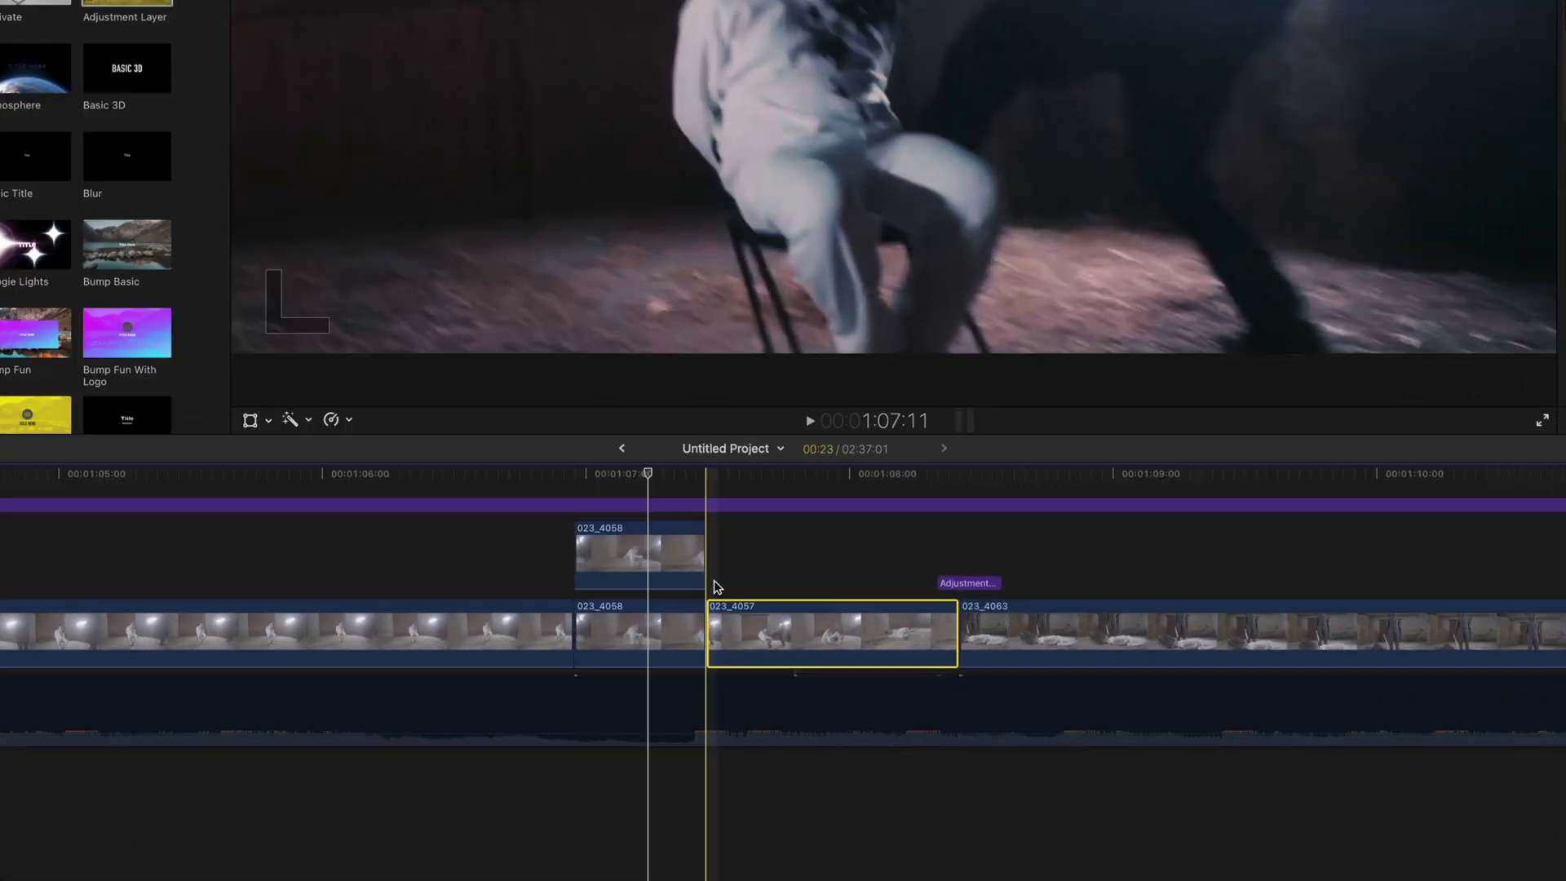
left_click(737, 629)
left_click(715, 586)
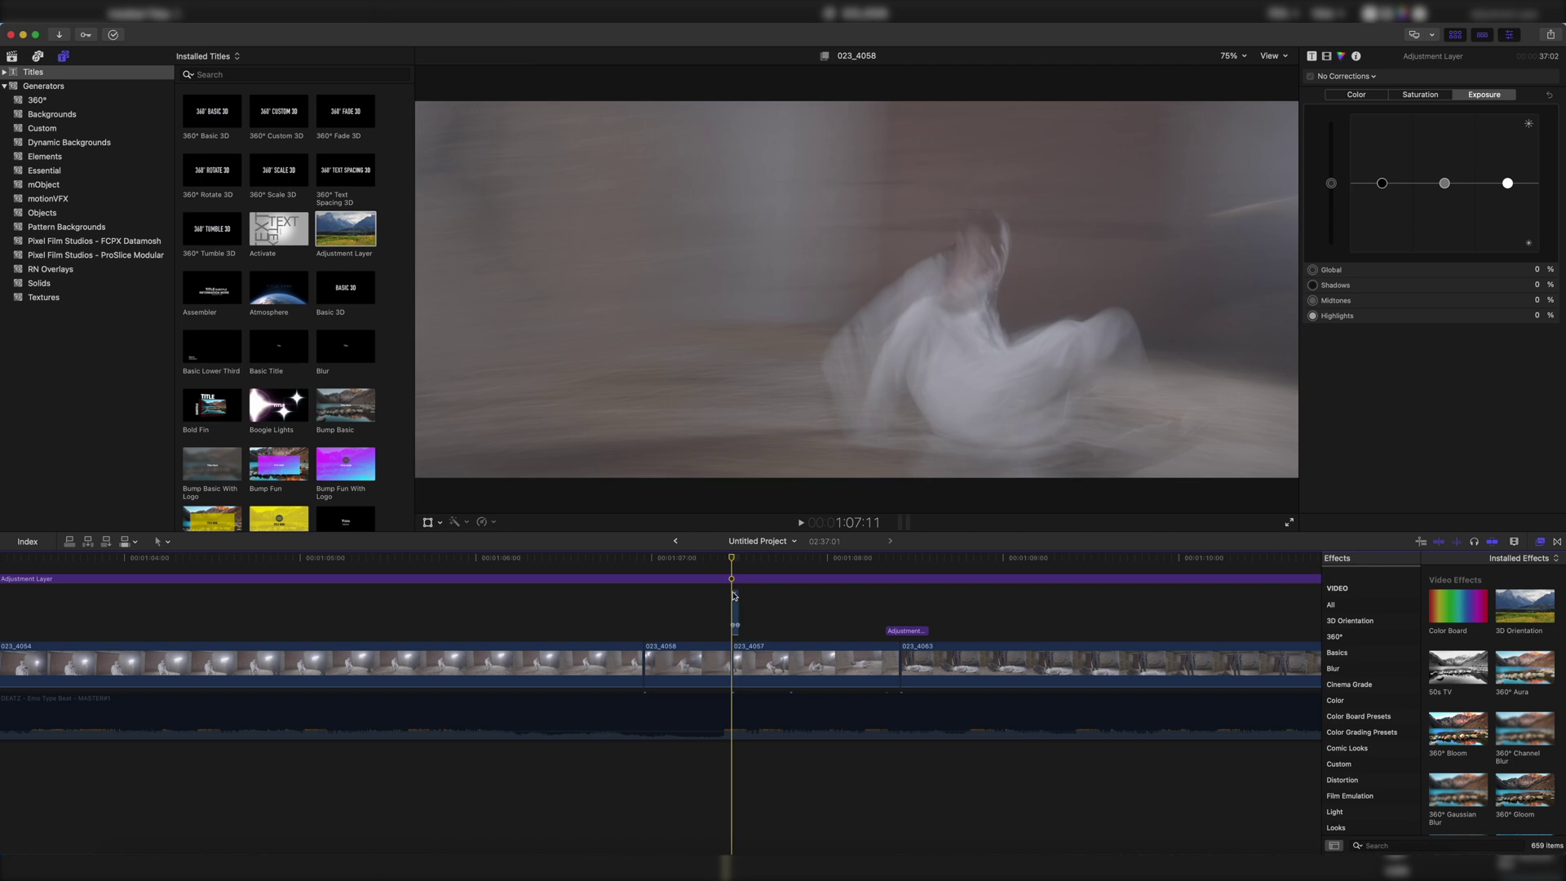
Set the connected 023_4058 copy's blend mode to Add
left_click(734, 605)
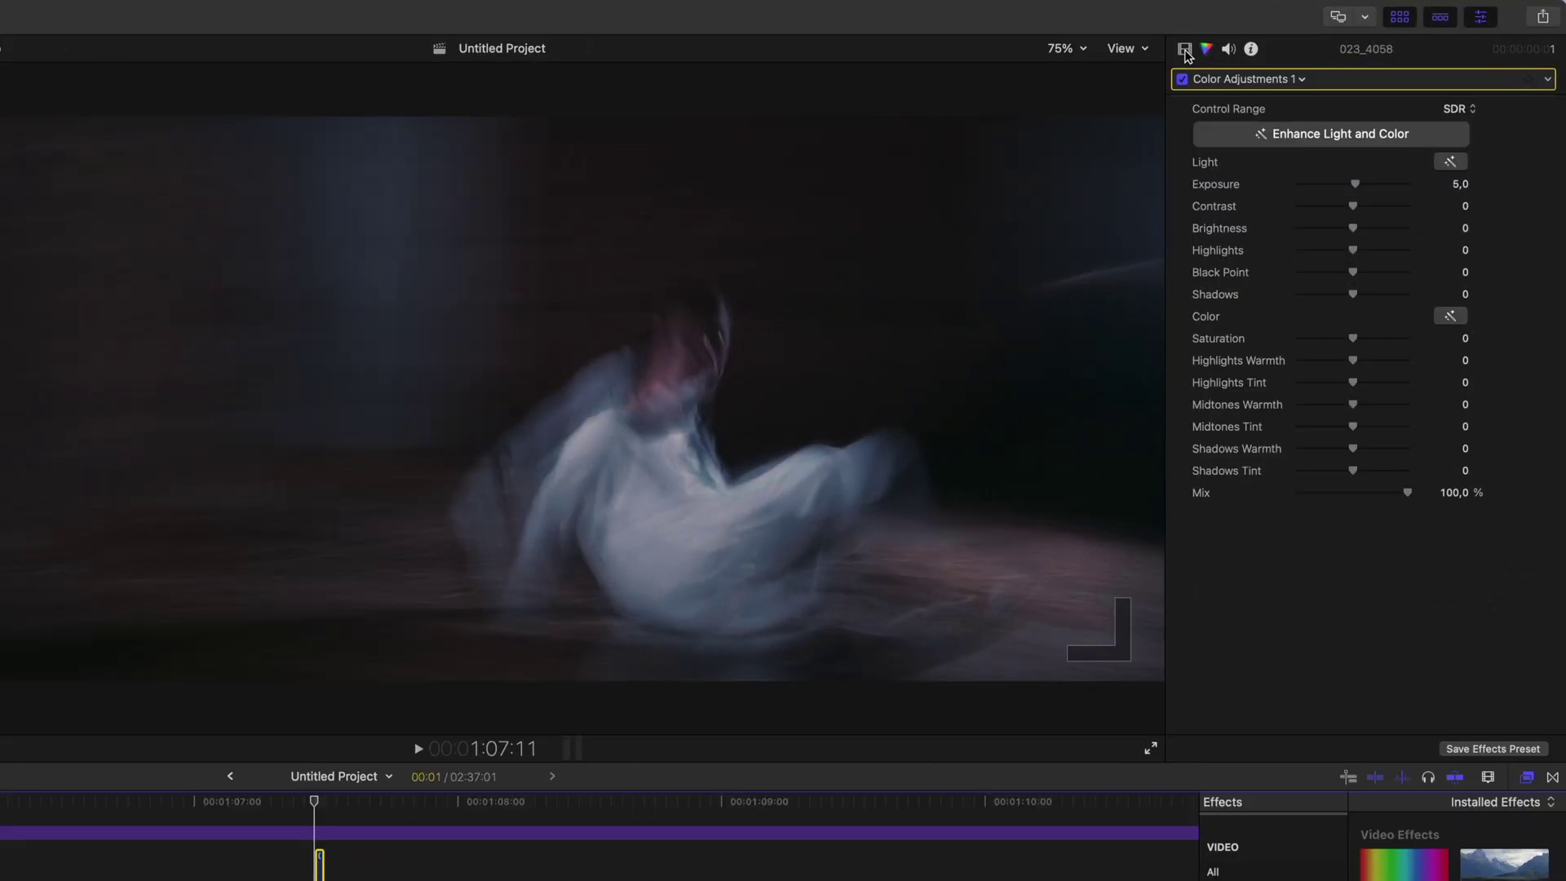
left_click(1184, 49)
left_click(1455, 158)
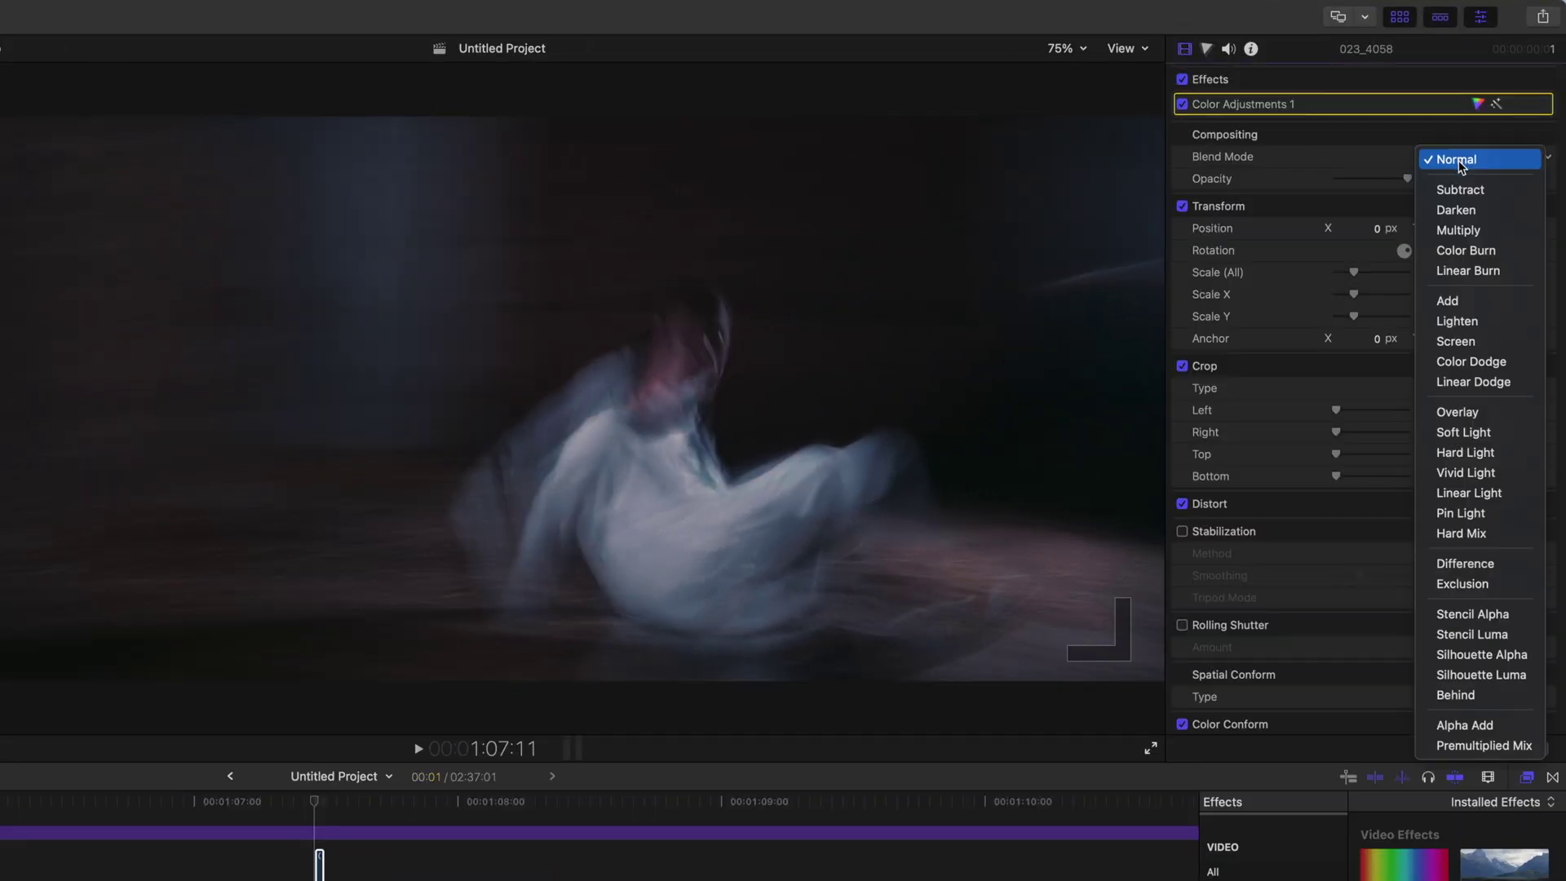
left_click(1461, 297)
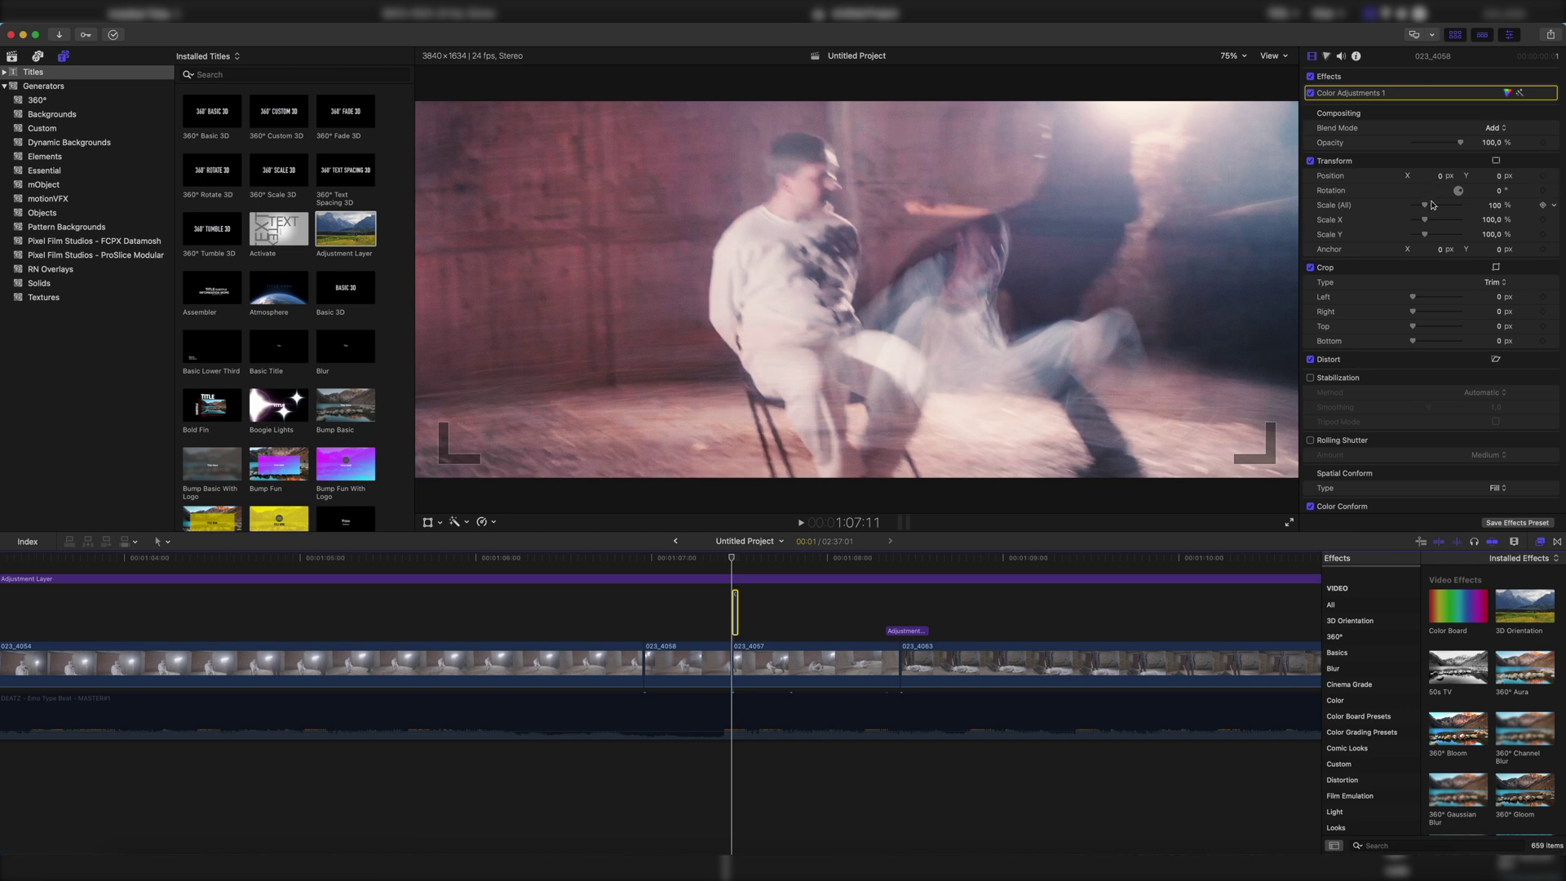
Try scaling the overlay to 179%, reset scale and position to defaults, and play the flash
left_click_drag(1427, 208, 1436, 206)
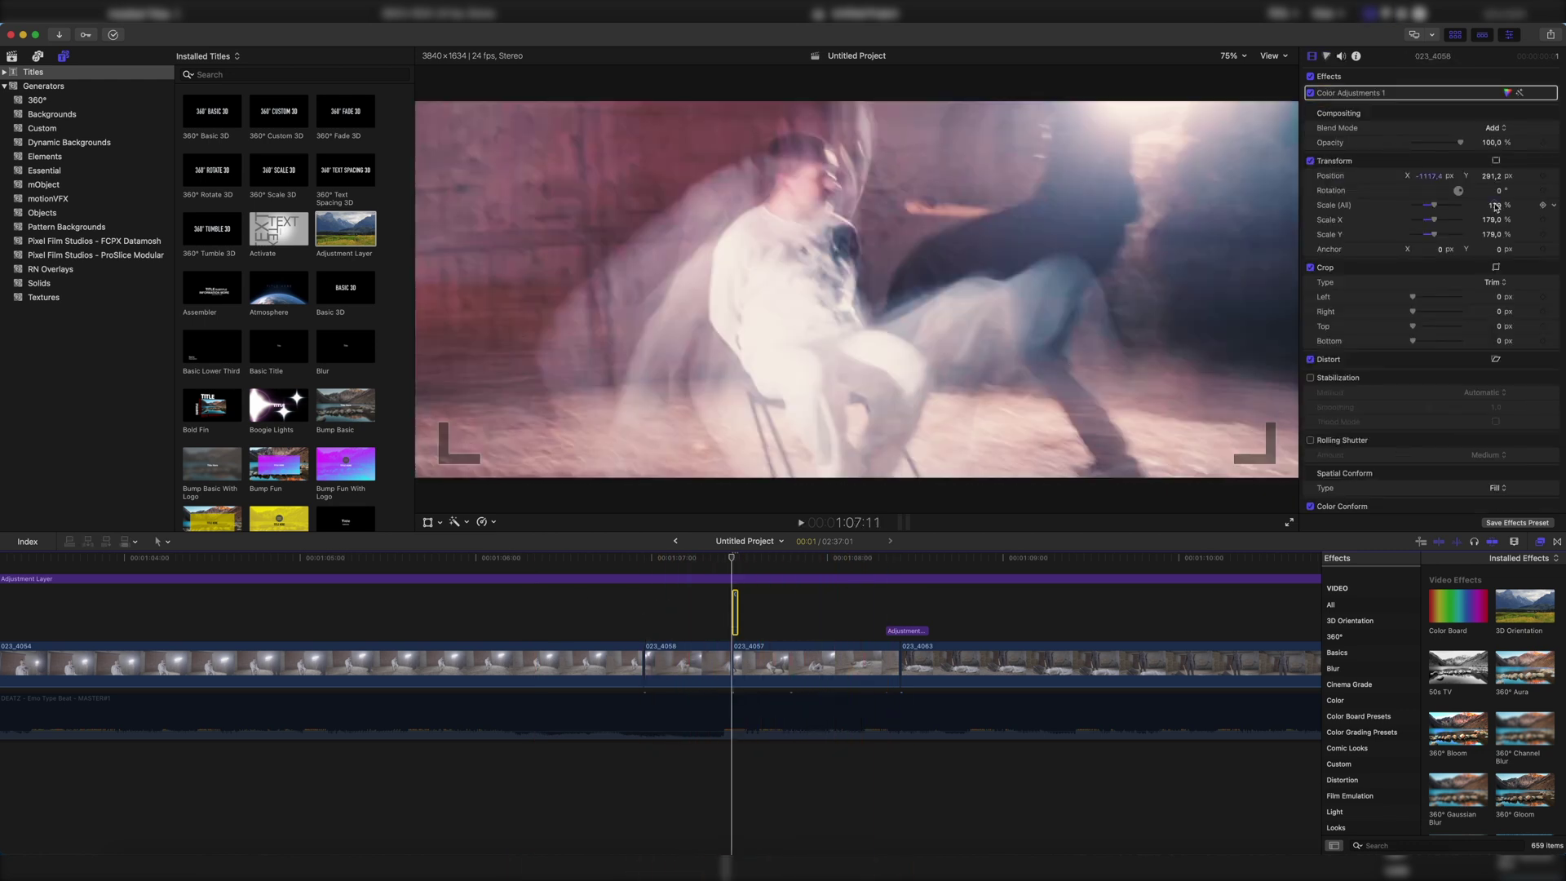
left_click(1538, 208)
left_click(1555, 177)
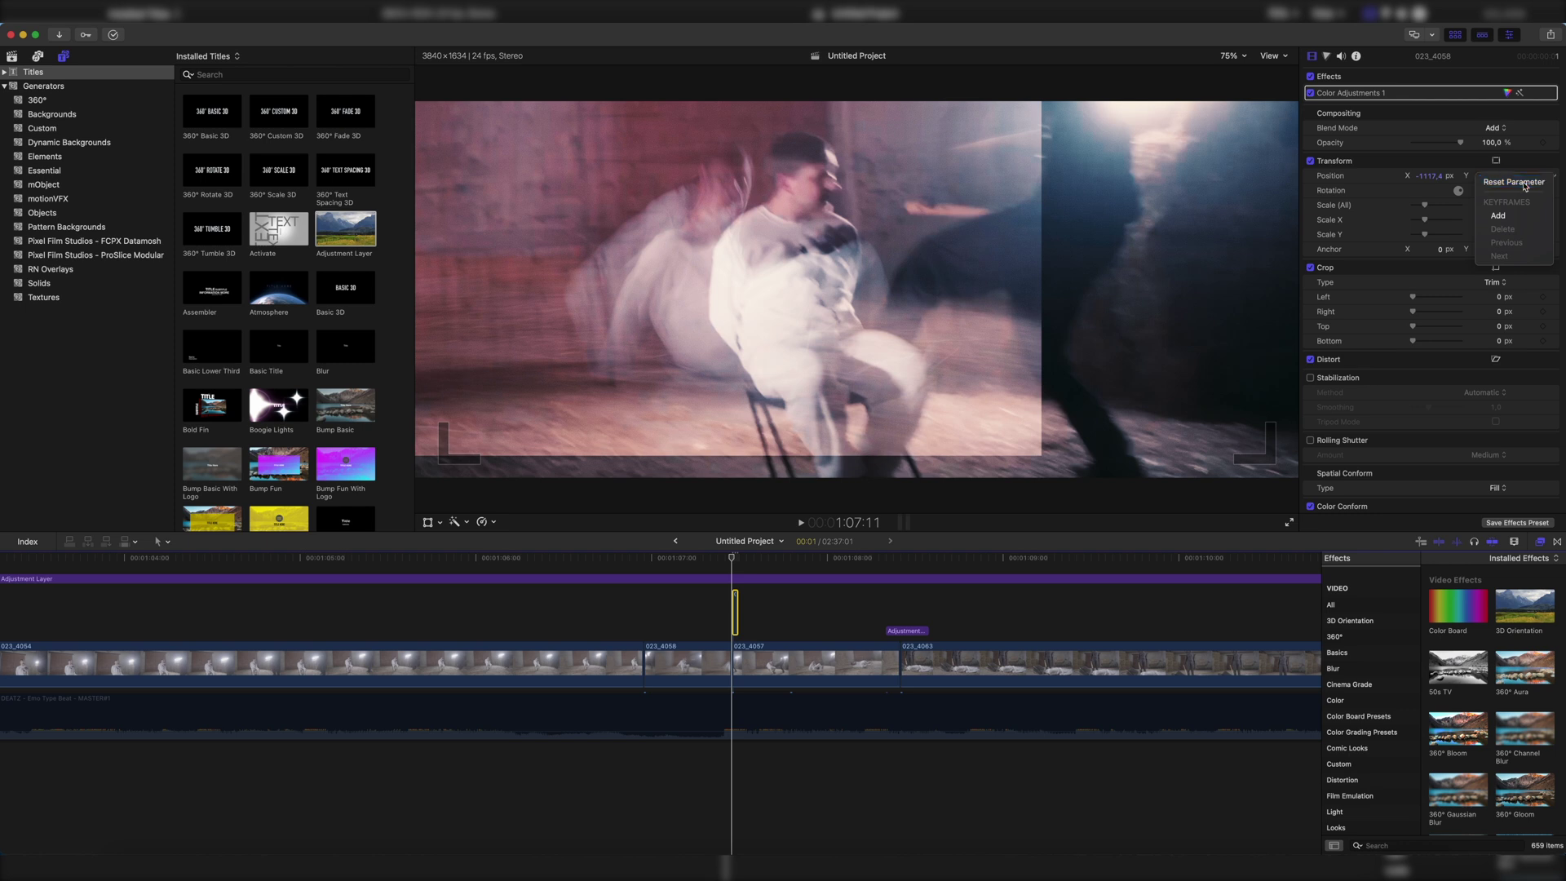
left_click(1523, 186)
key("space")
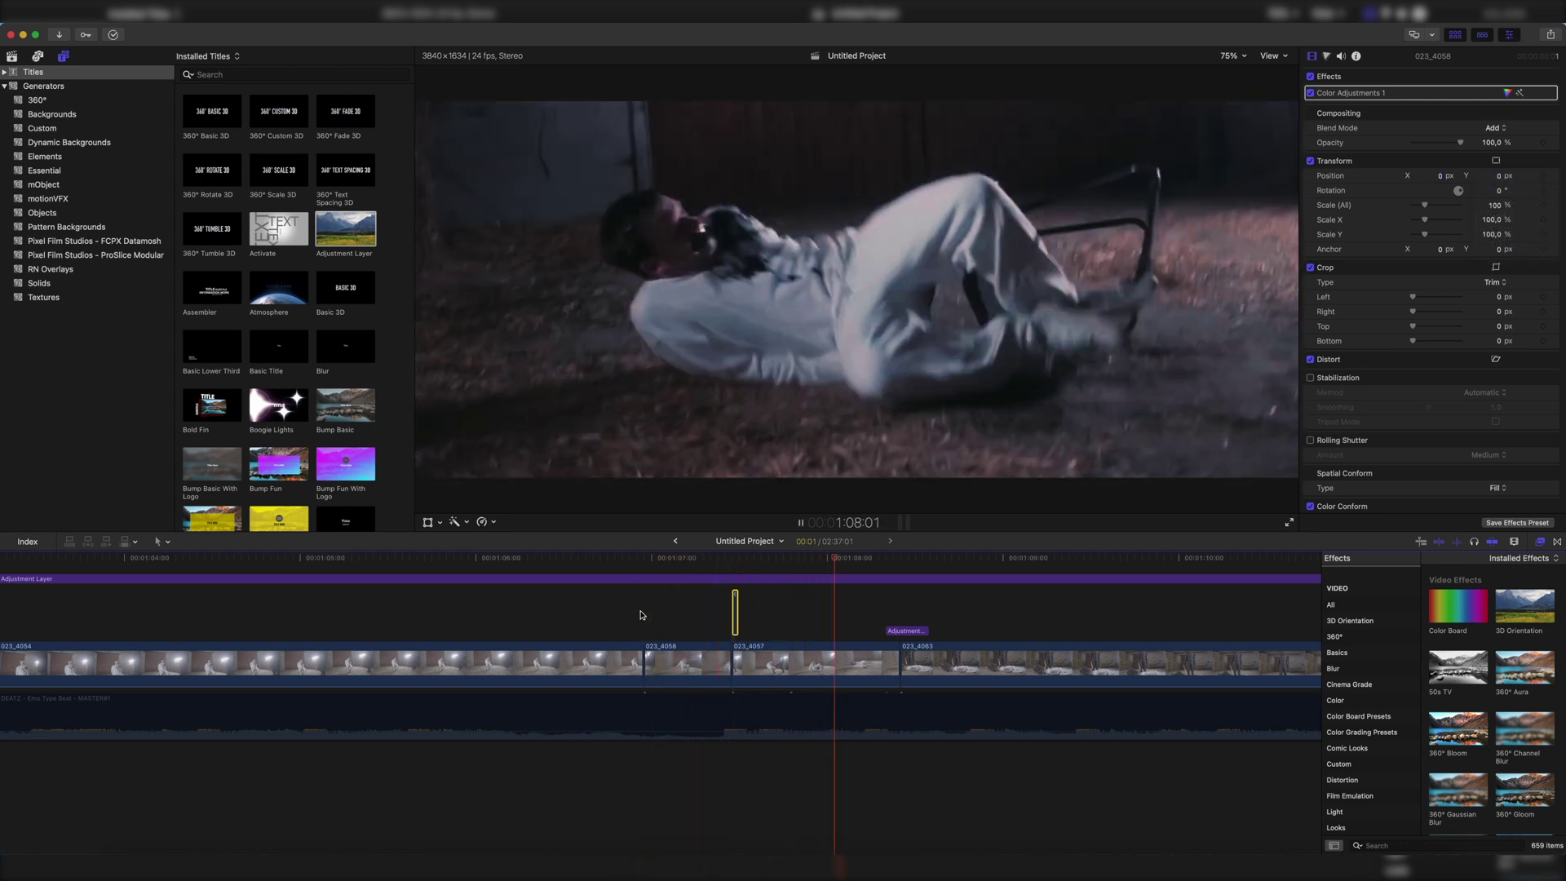
Connect a copy of 023_4057 just before the cut, trim it to a few frames, and set blend mode Add
left_click(783, 665)
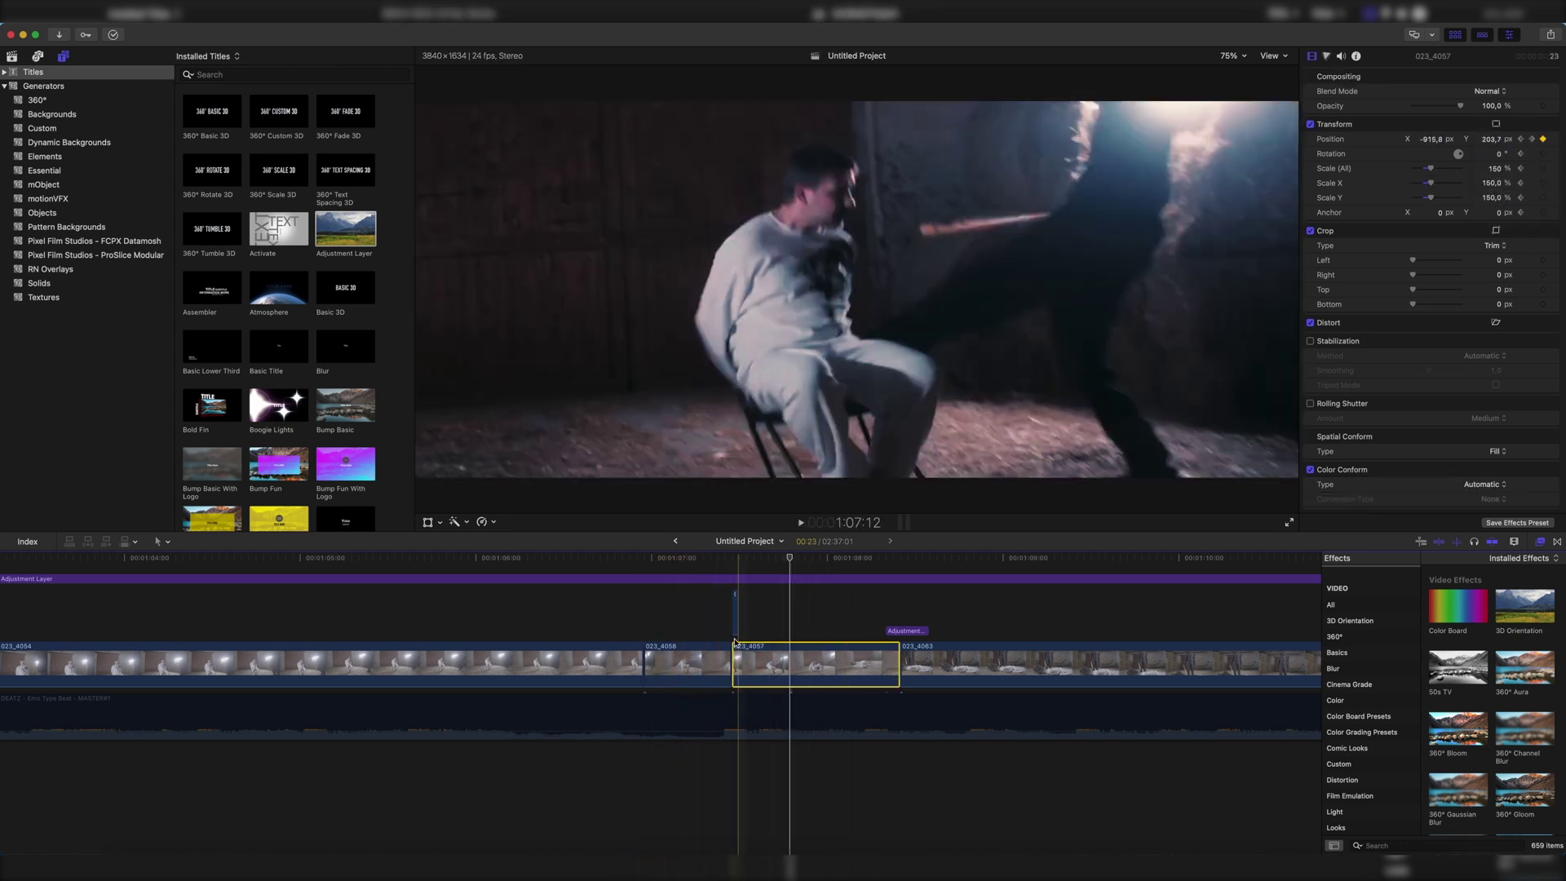
left_click_drag(770, 657, 729, 612)
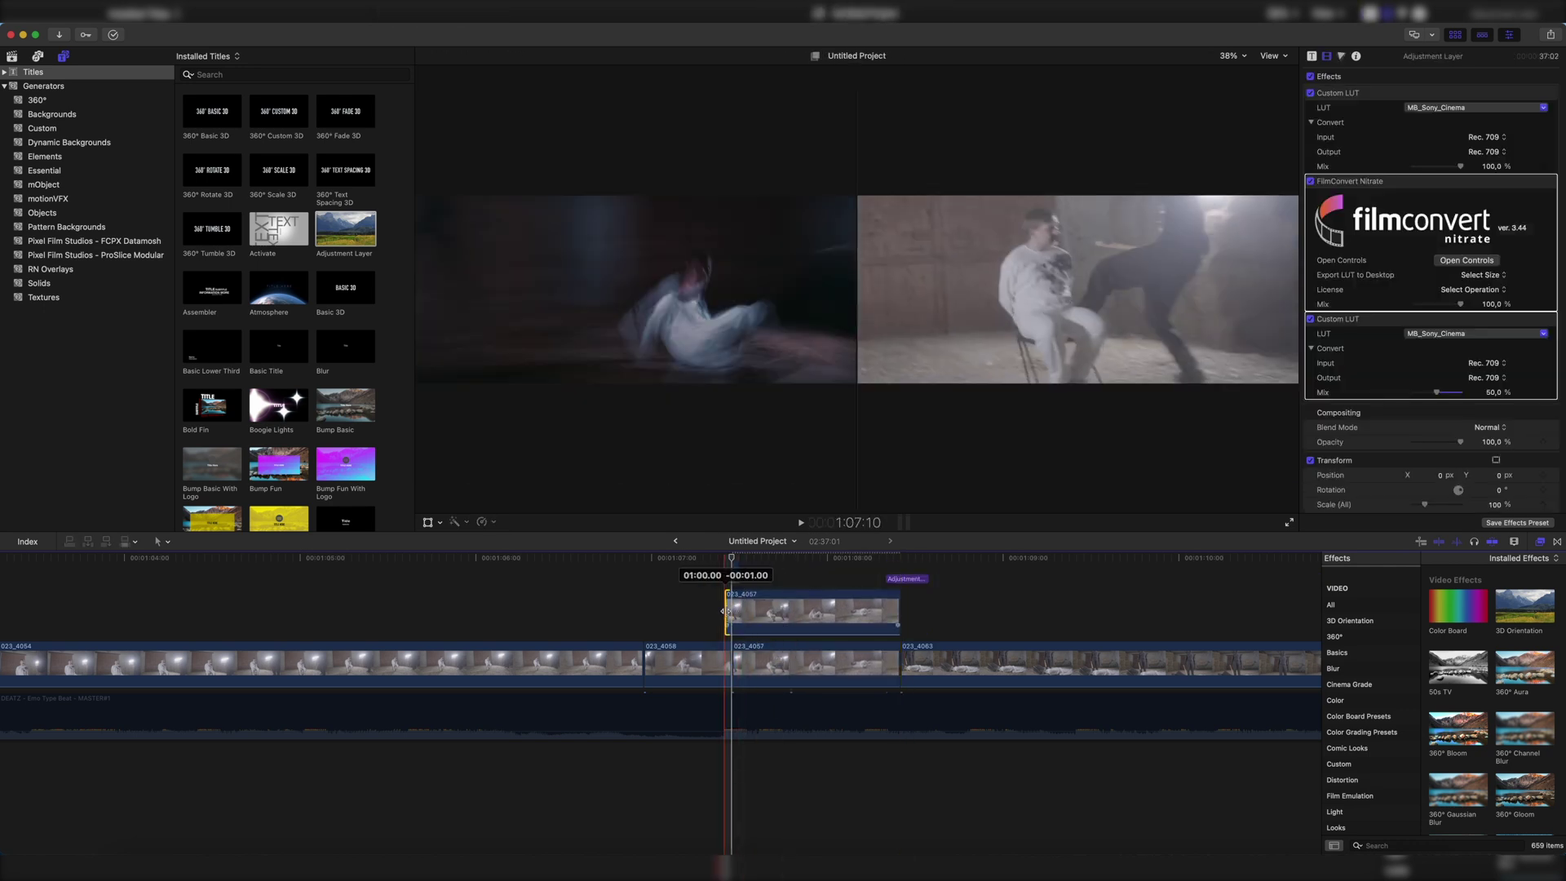
left_click_drag(899, 610, 731, 608)
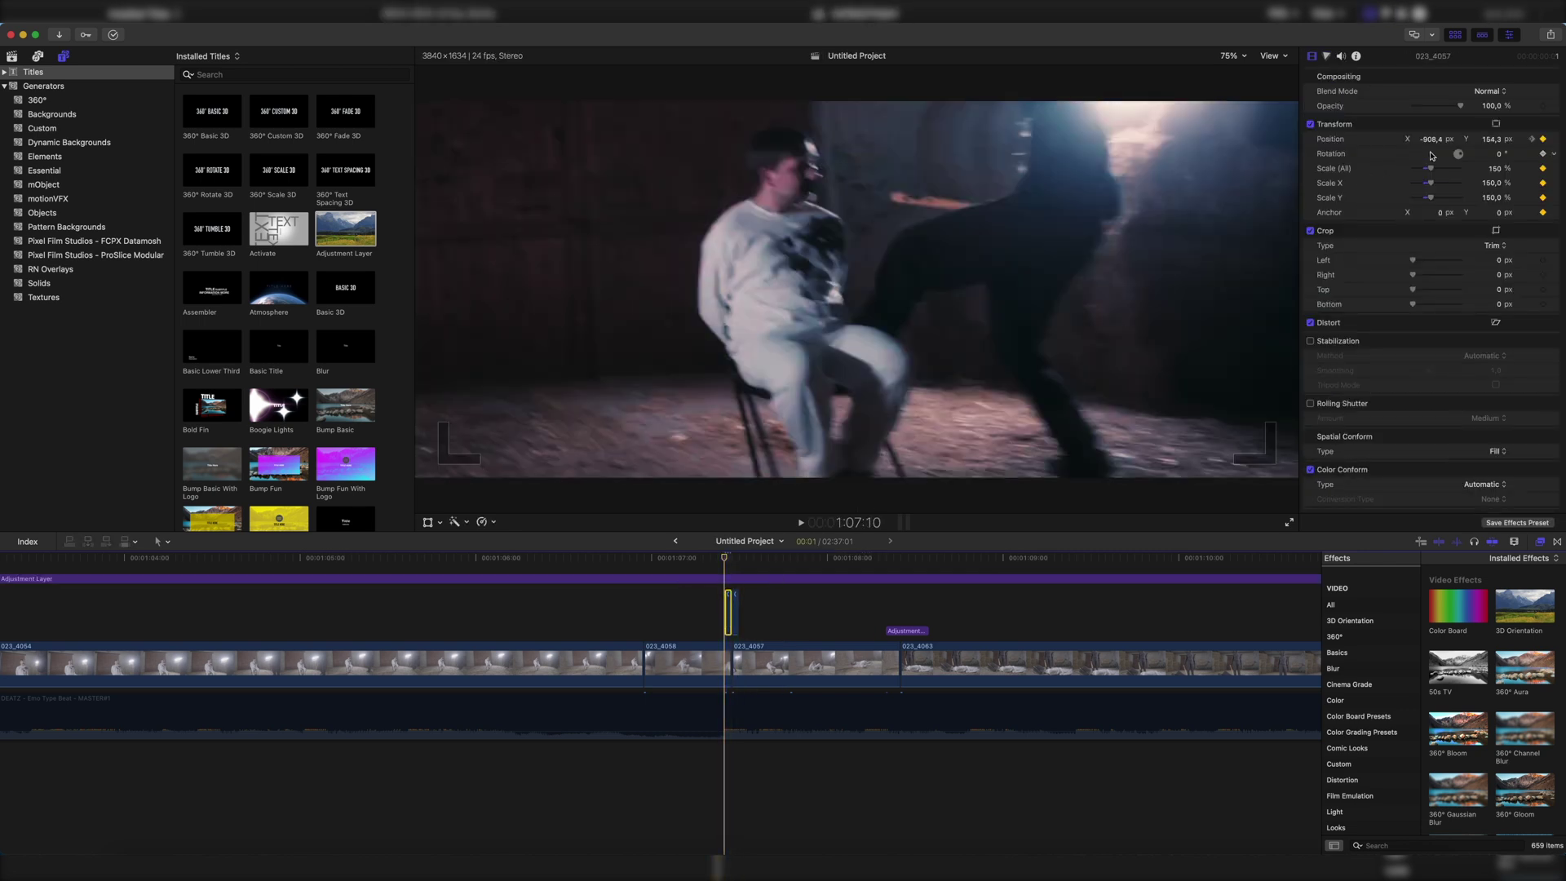
left_click(1487, 91)
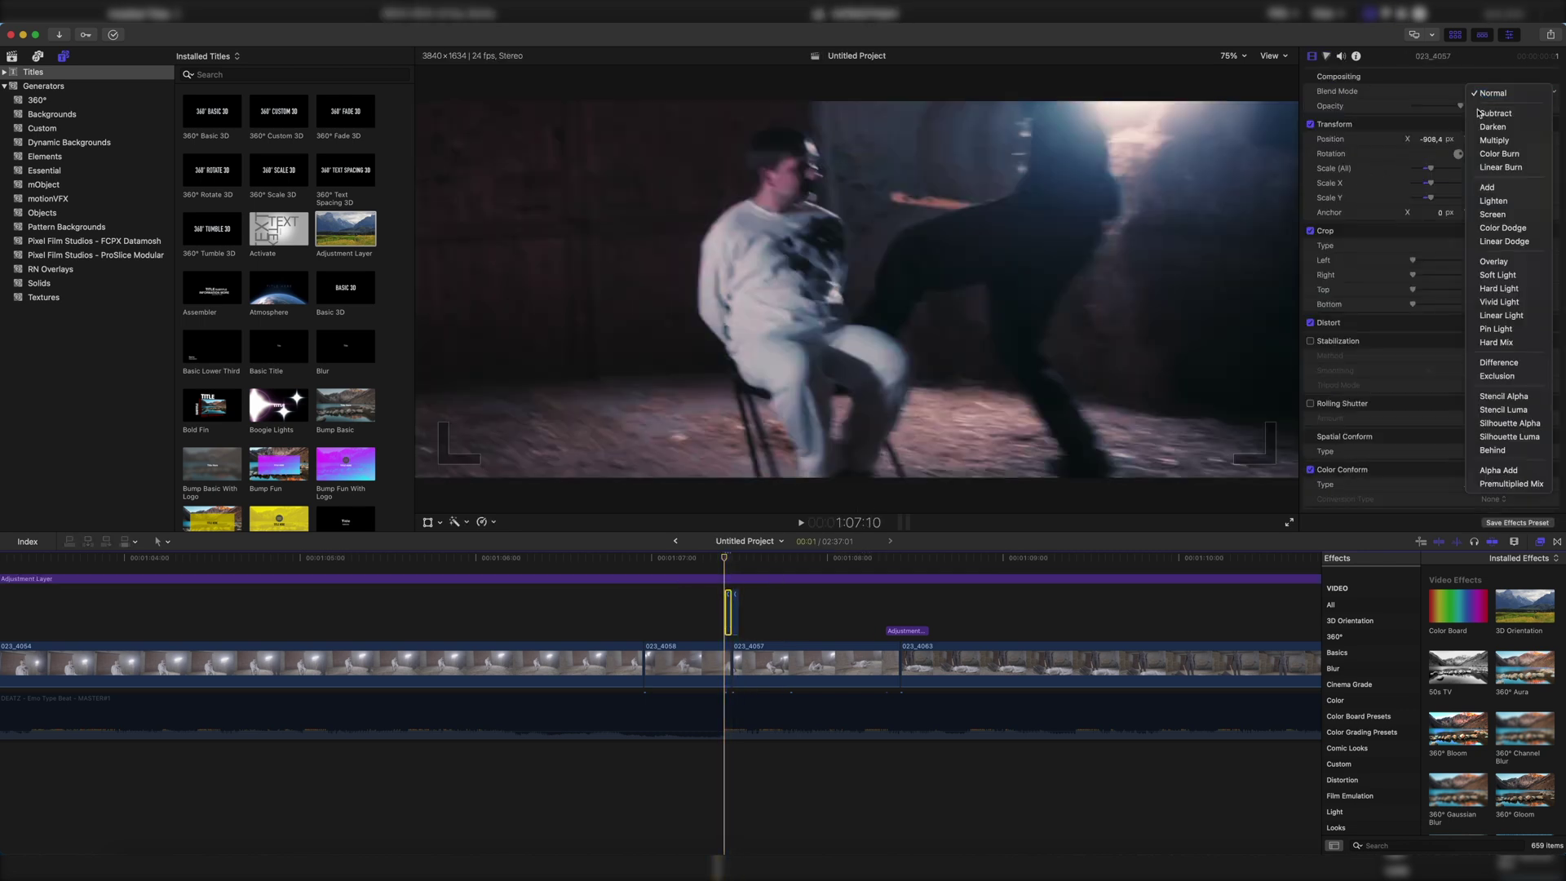
left_click(1492, 189)
left_click(722, 608)
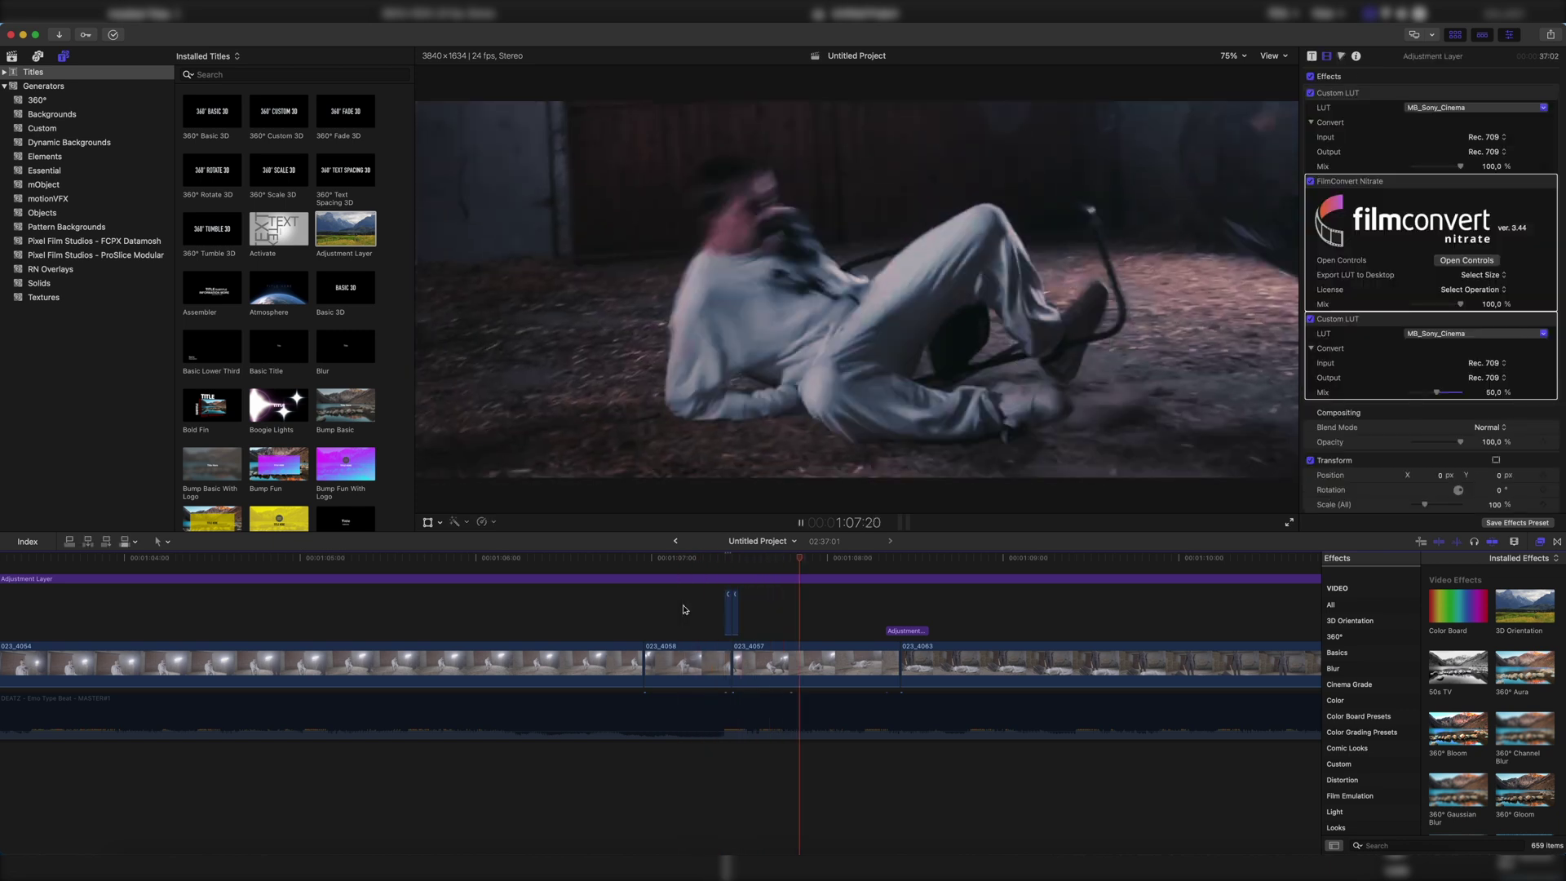